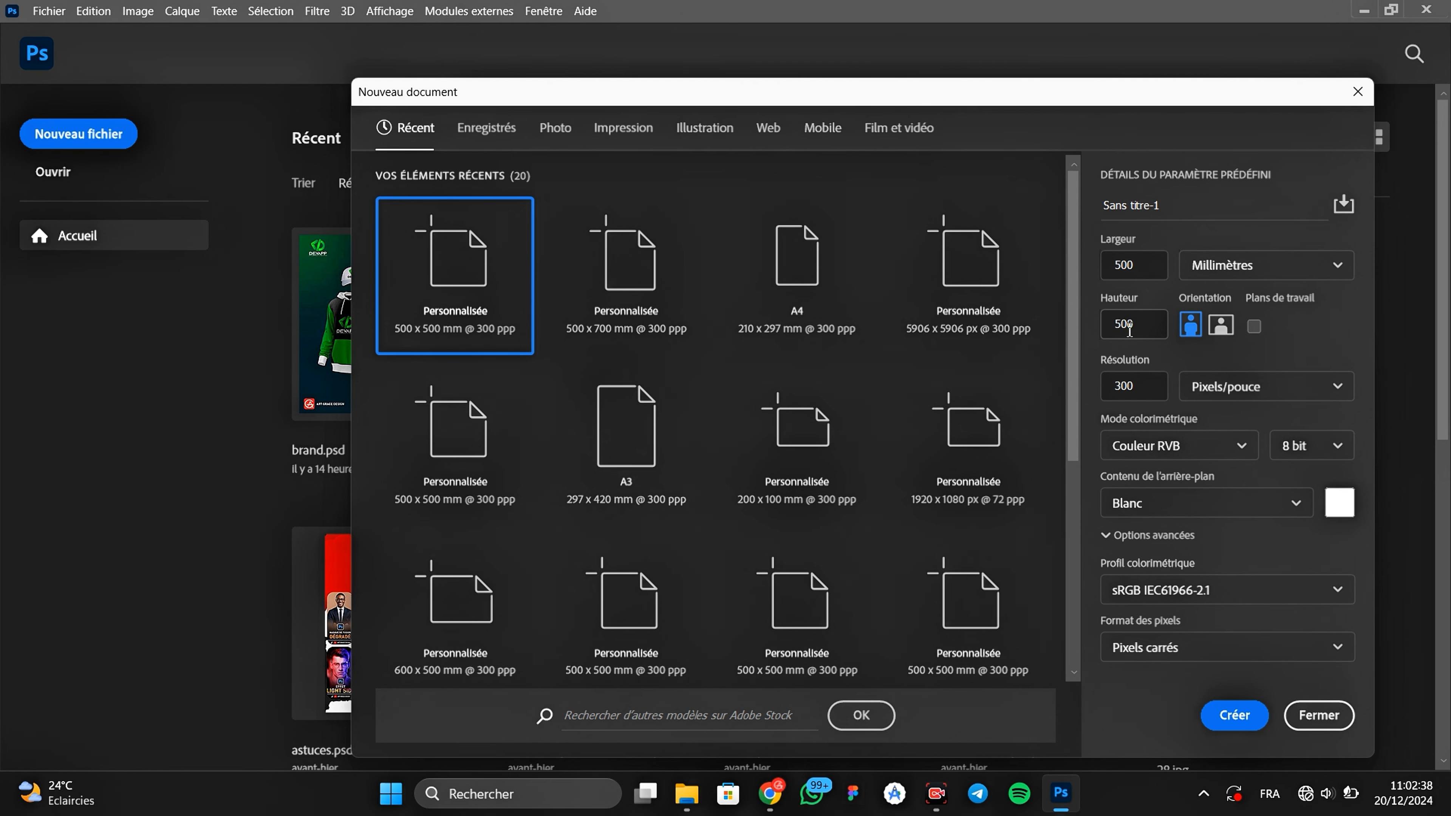
# Step: Create a 500 x 500 mm RGB document named "photo manipulation" at 300 pixels per inch with a white background
pyautogui.moveTo(1174, 212); pyautogui.dragTo(1073, 222)
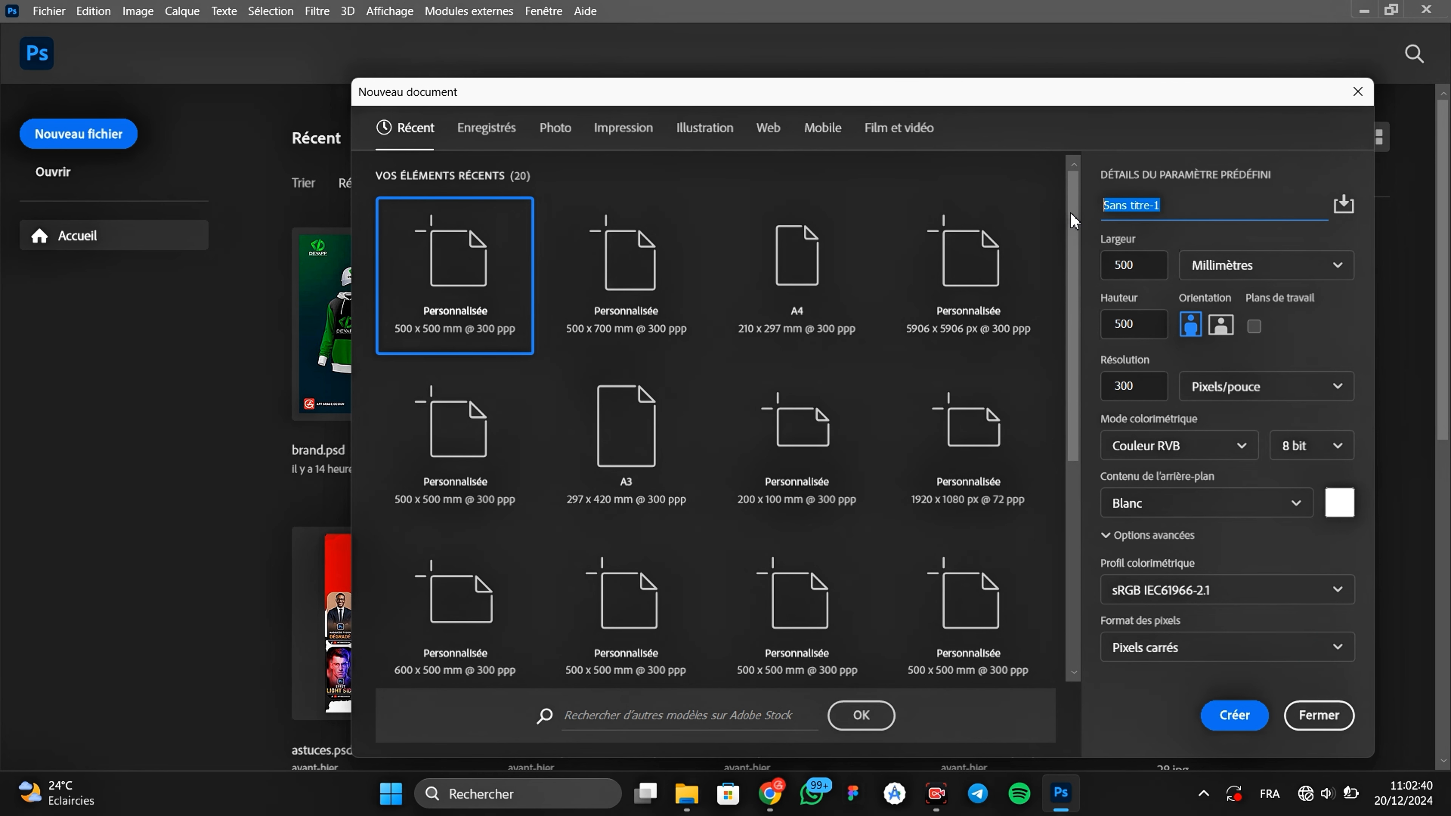
pyautogui.write('photo manipulation')
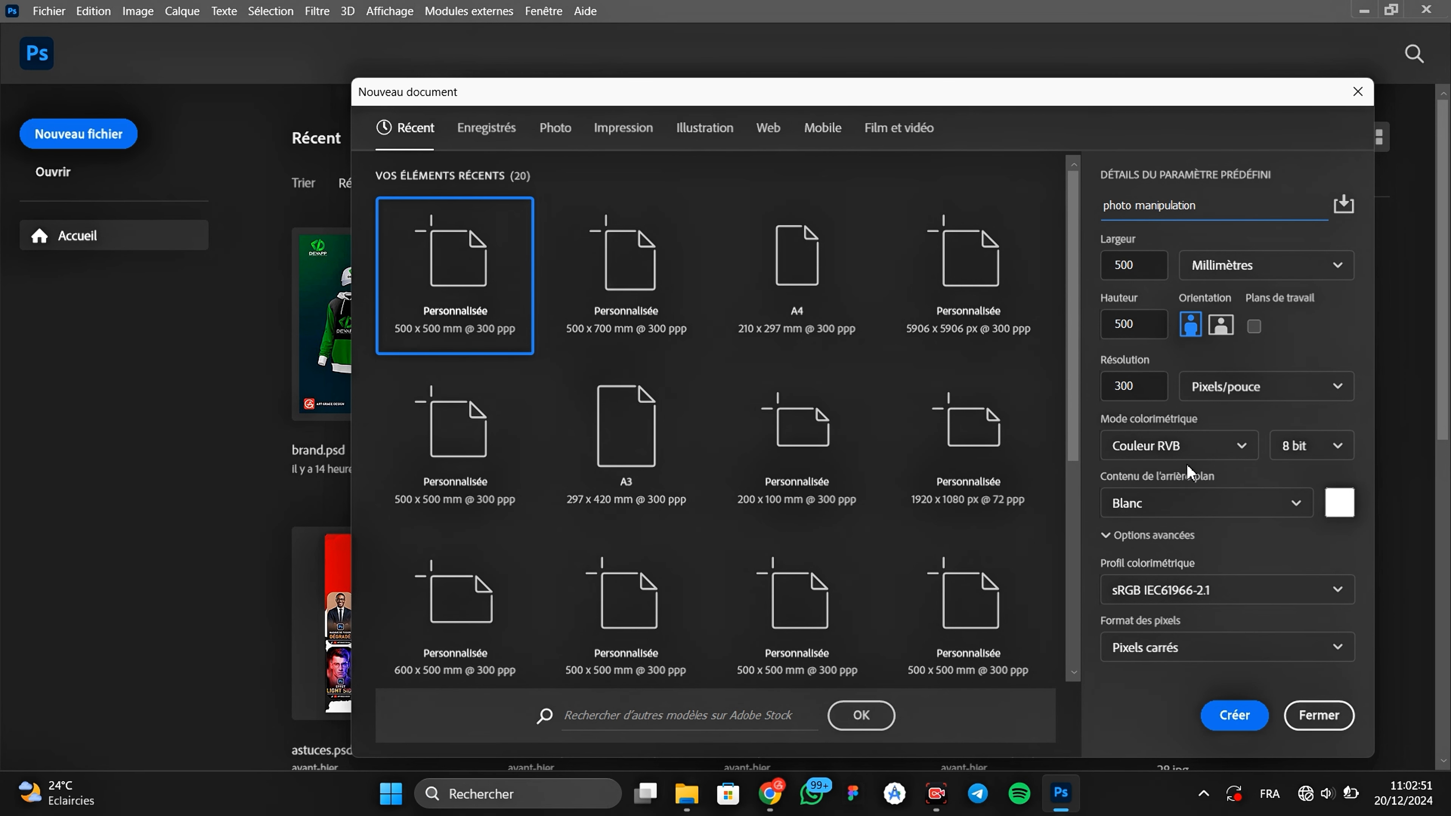
pyautogui.click(1239, 713)
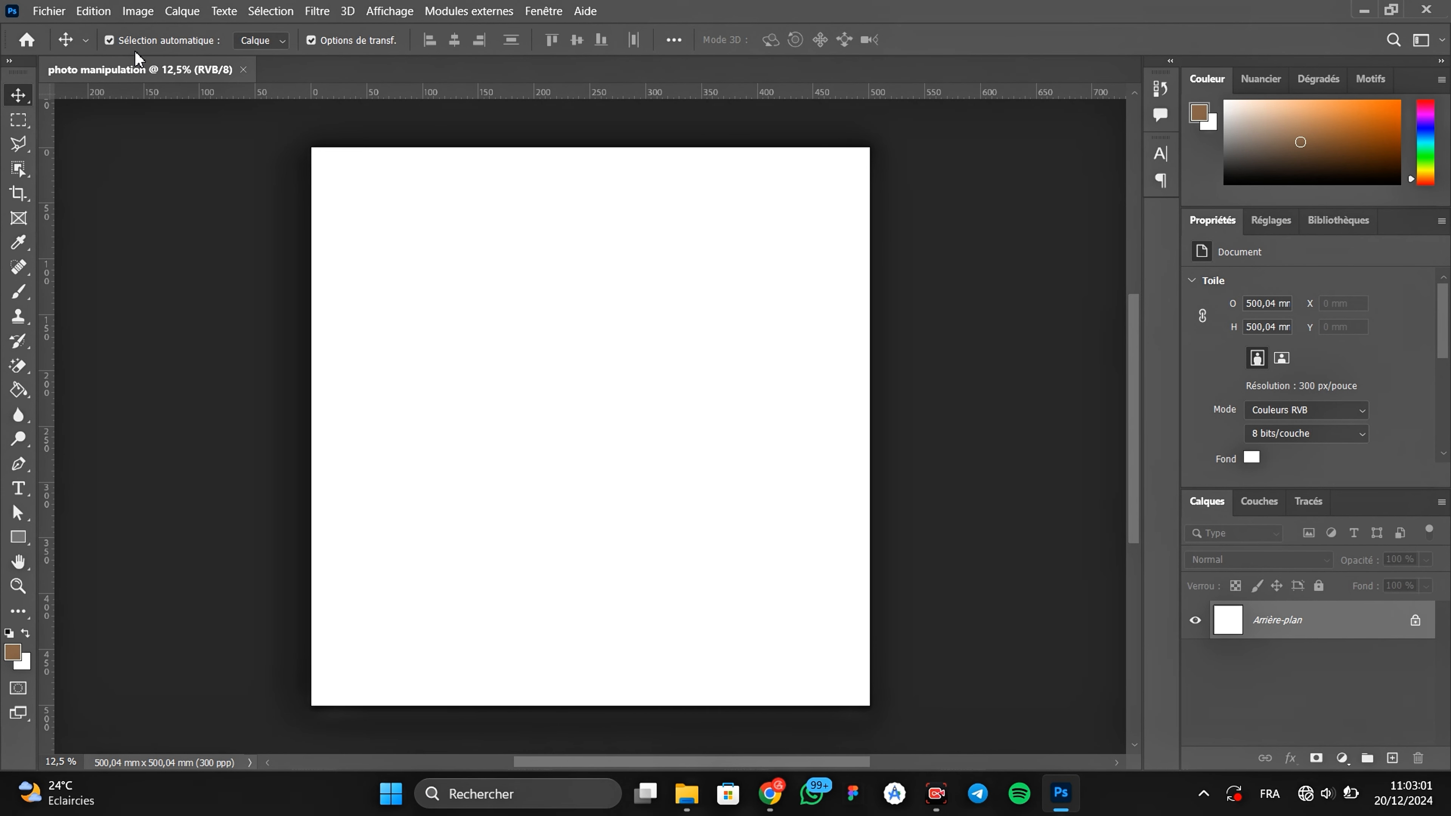
# Step: Place the phone6 image as an embedded object, scale it to about 150% and shift it slightly left and down from the canvas centre
pyautogui.click(48, 11)
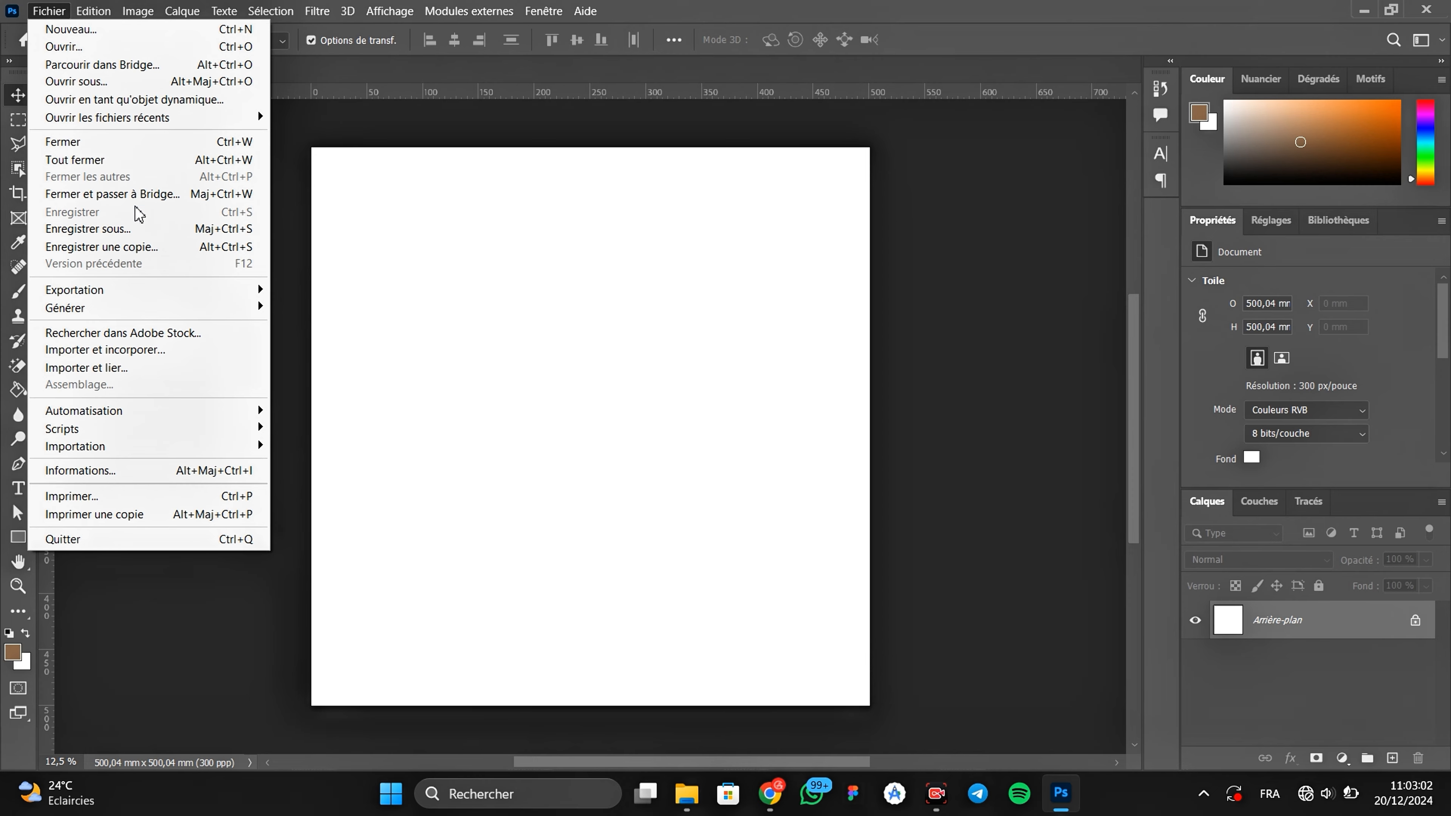
pyautogui.click(211, 351)
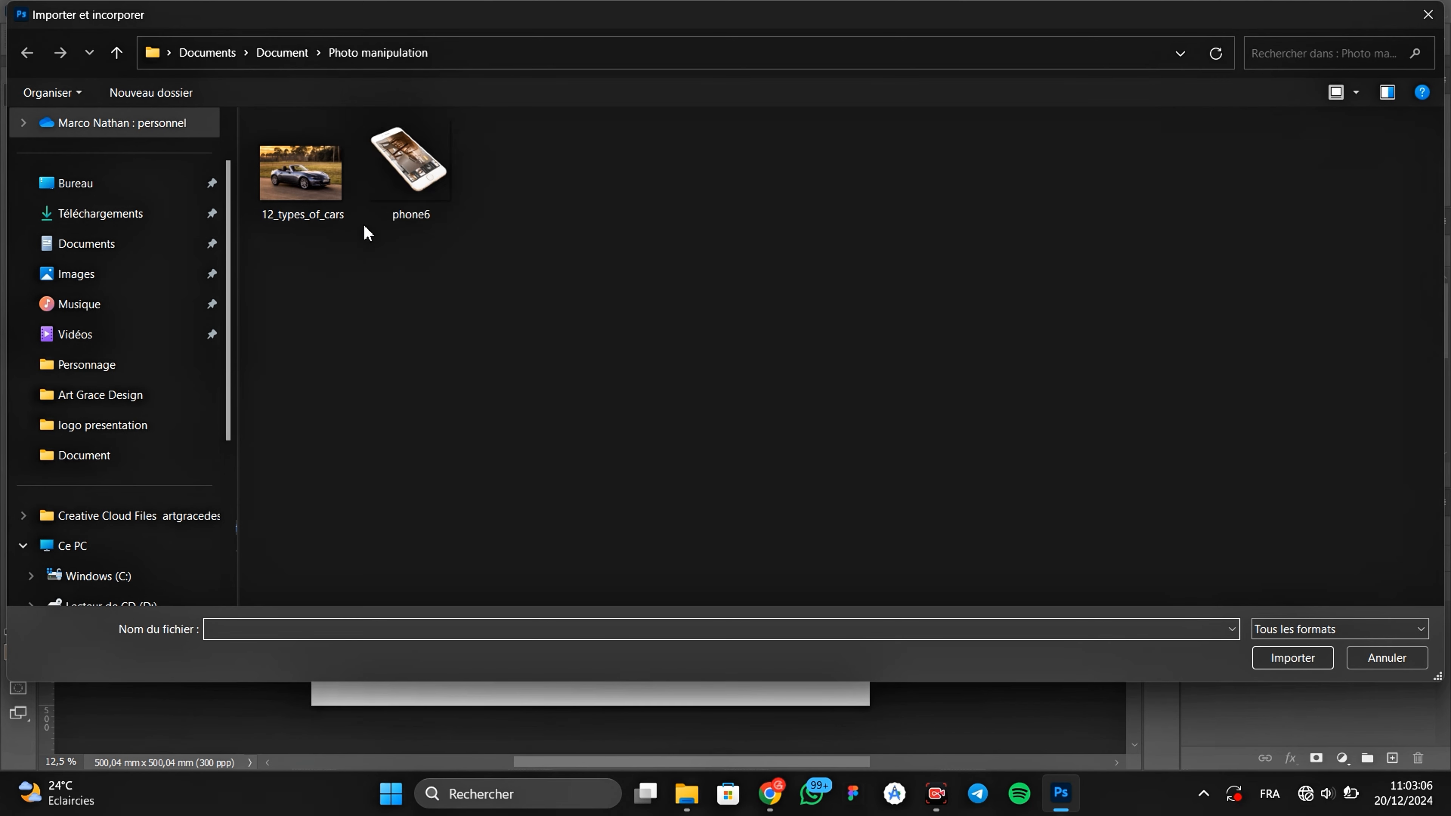
pyautogui.doubleClick(417, 171)
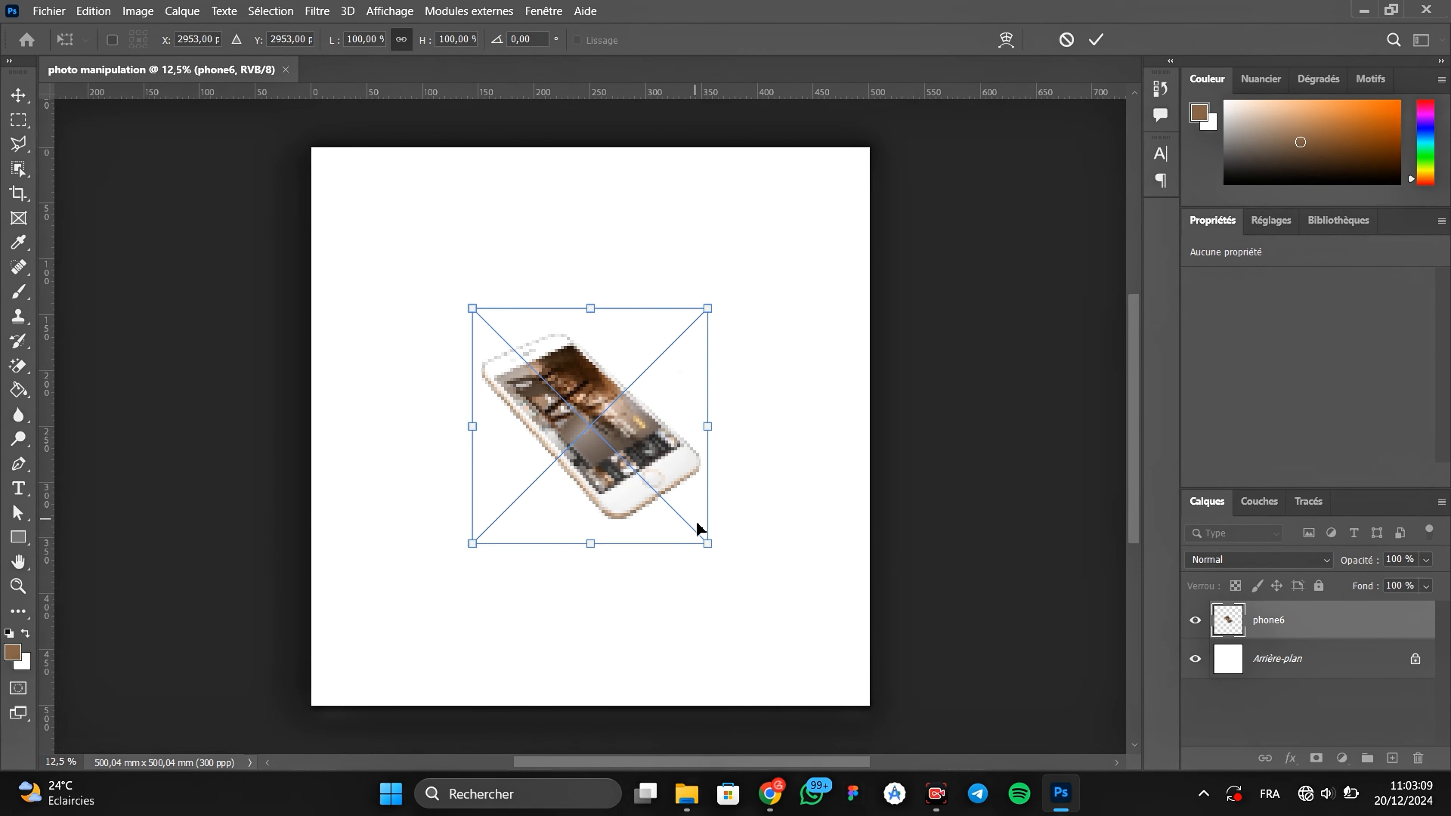
pyautogui.moveTo(708, 546); pyautogui.dragTo(780, 593)
pyautogui.moveTo(710, 386); pyautogui.dragTo(669, 408)
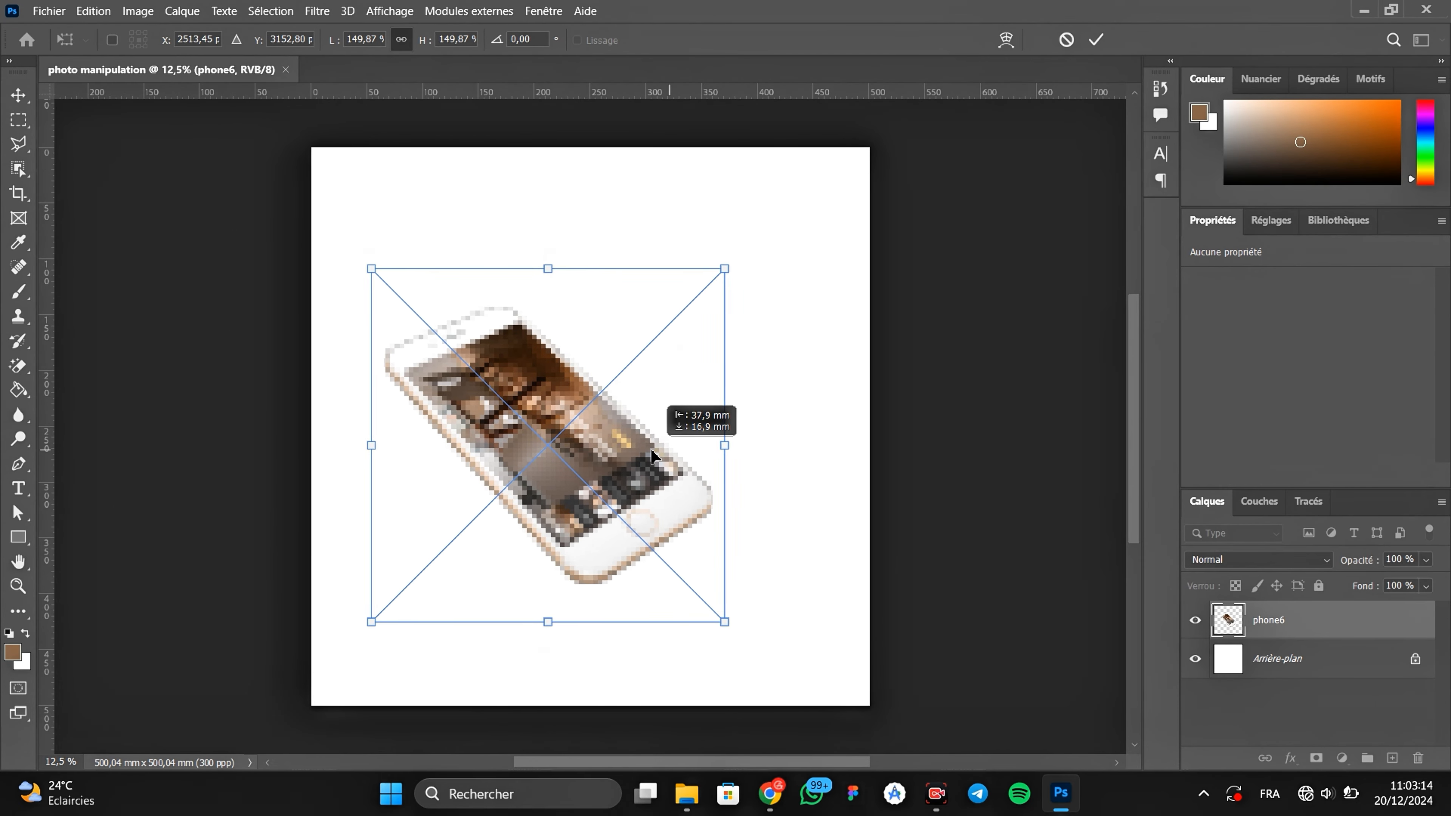
pyautogui.click(1096, 40)
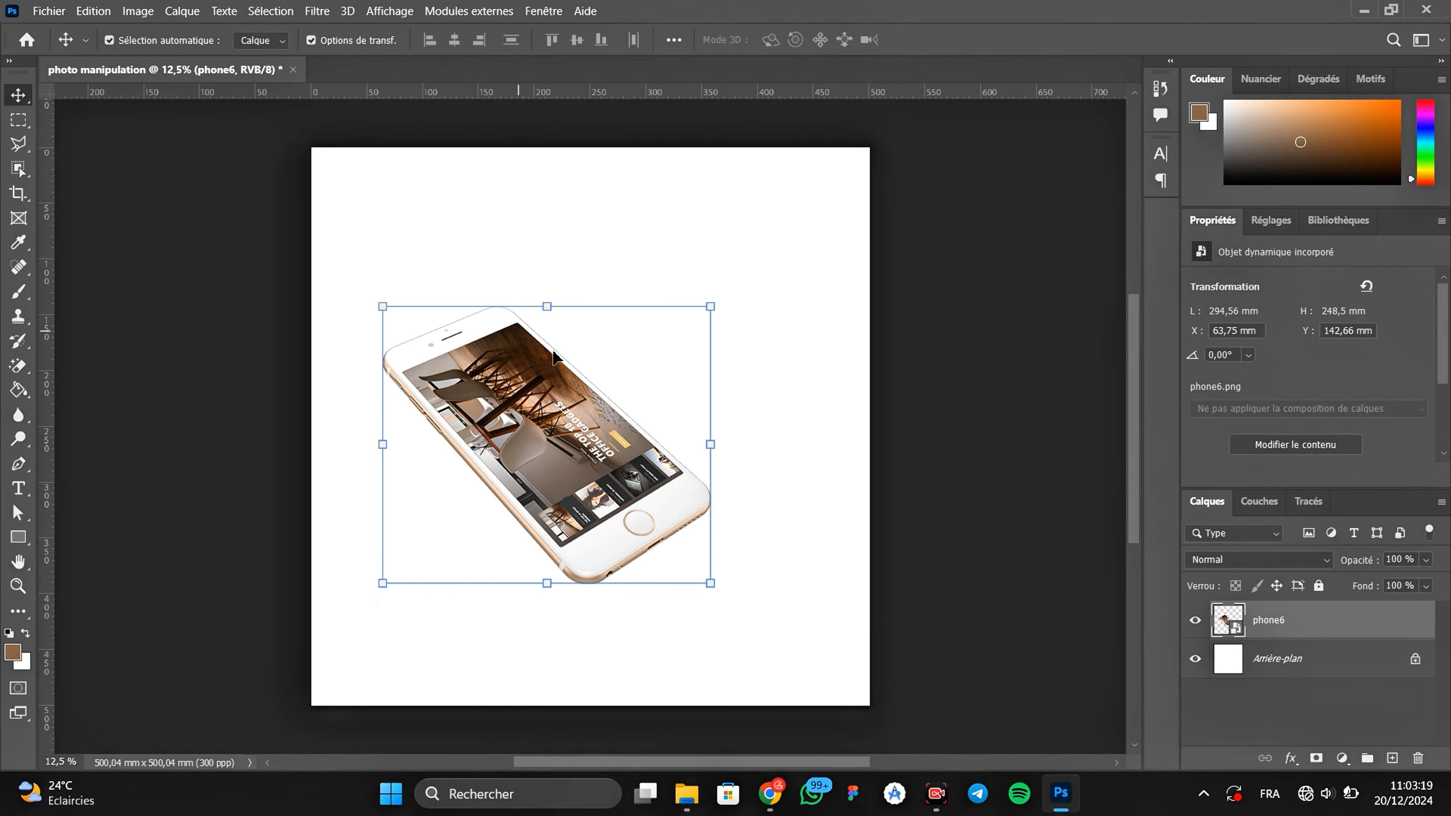
# Step: Select the phone's display area with the Polygonal Lasso, following its four corners
pyautogui.click(18, 144)
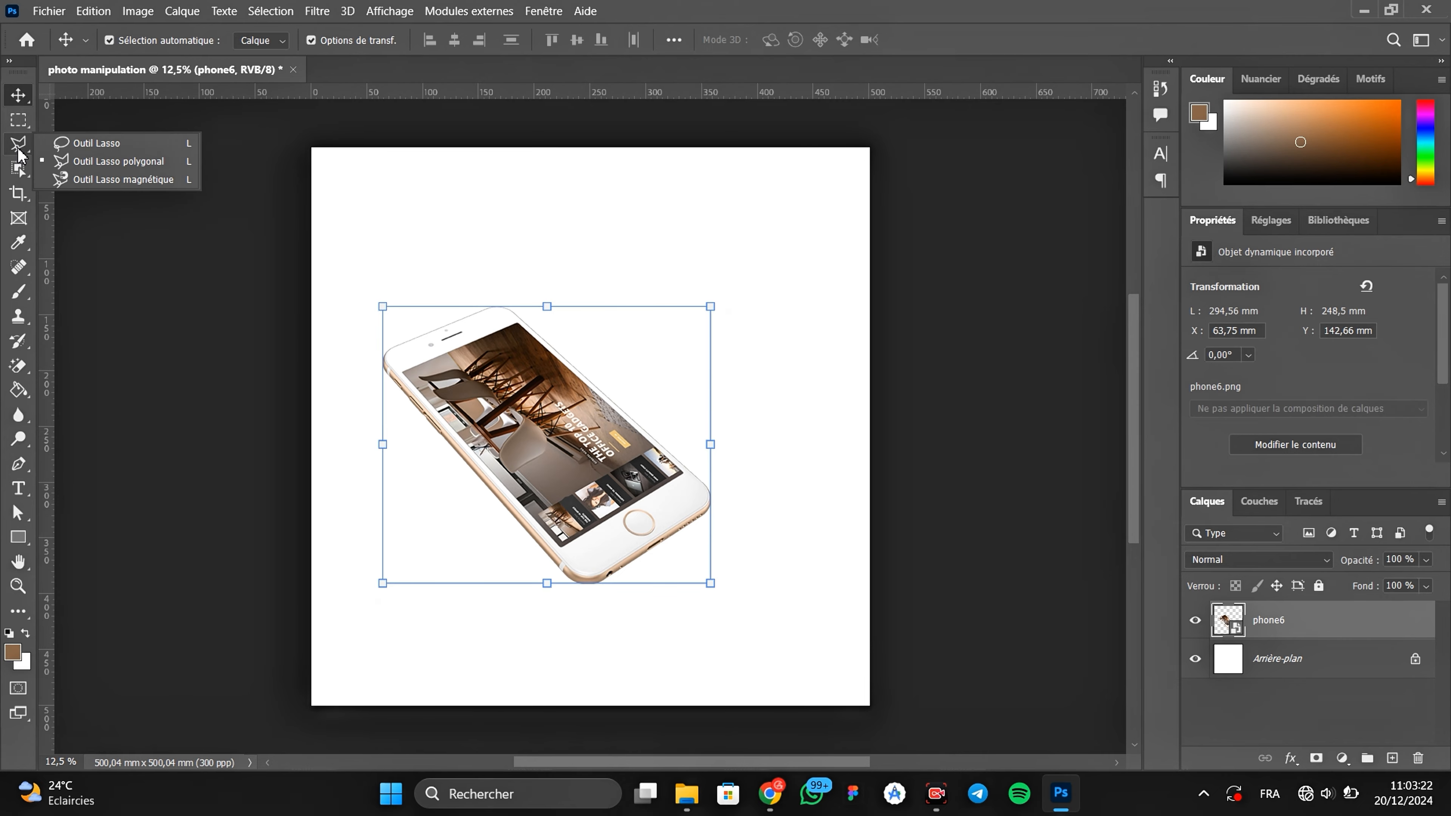
pyautogui.click(50, 164)
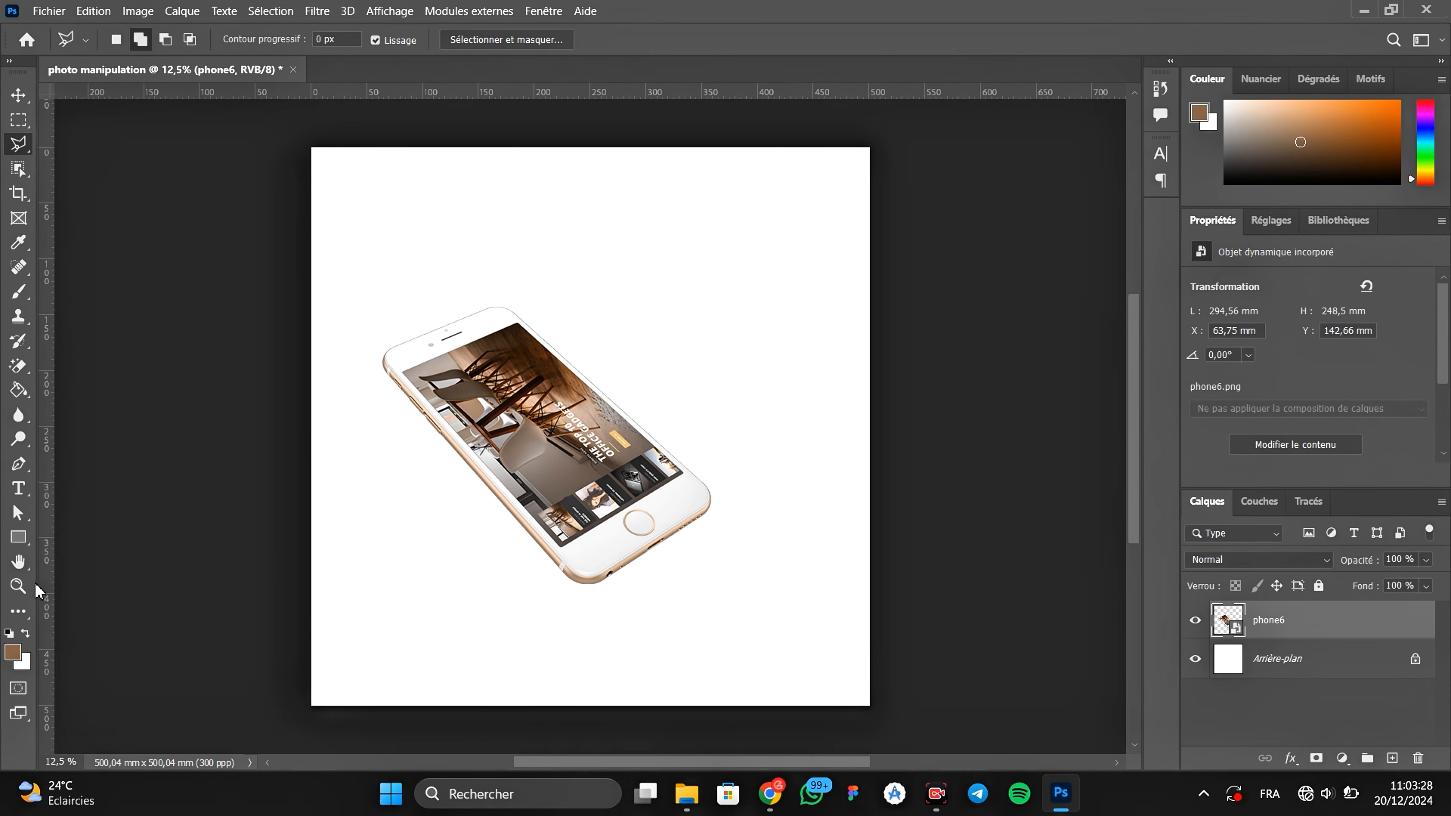
pyautogui.click(21, 586)
pyautogui.click(436, 416)
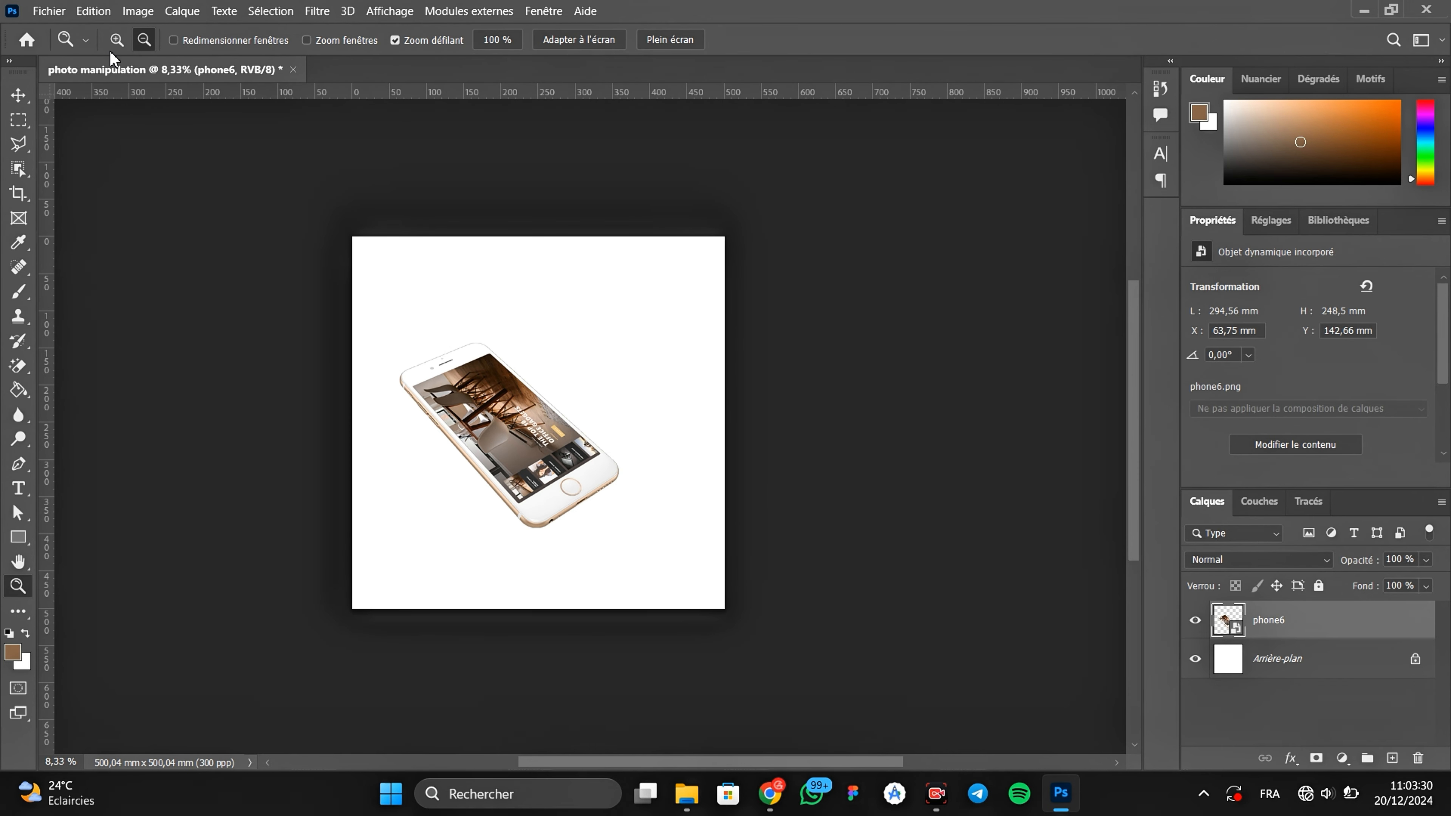
pyautogui.click(116, 39)
pyautogui.click(451, 408)
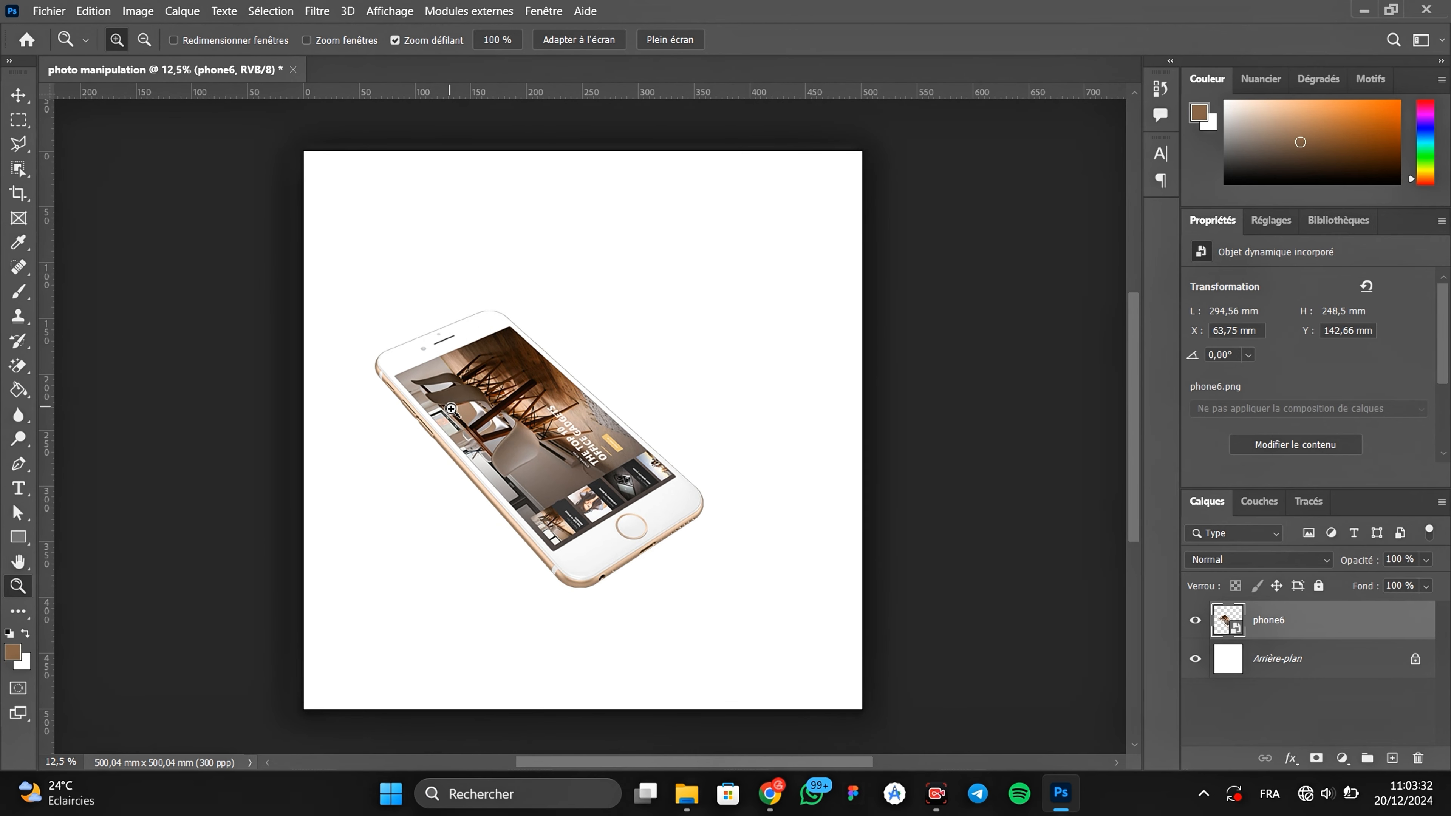
pyautogui.click(451, 409)
pyautogui.click(451, 409)
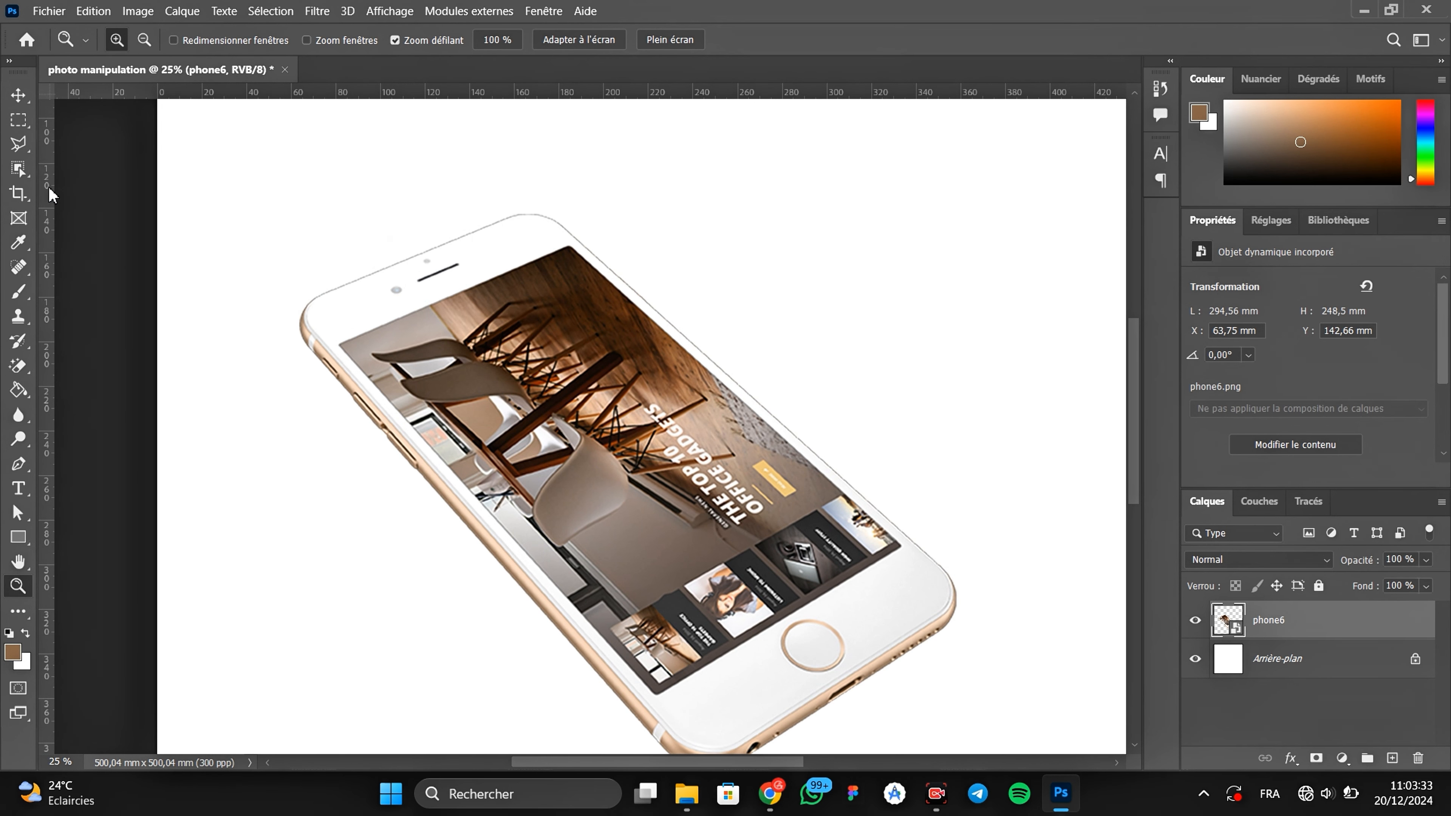
pyautogui.click(18, 144)
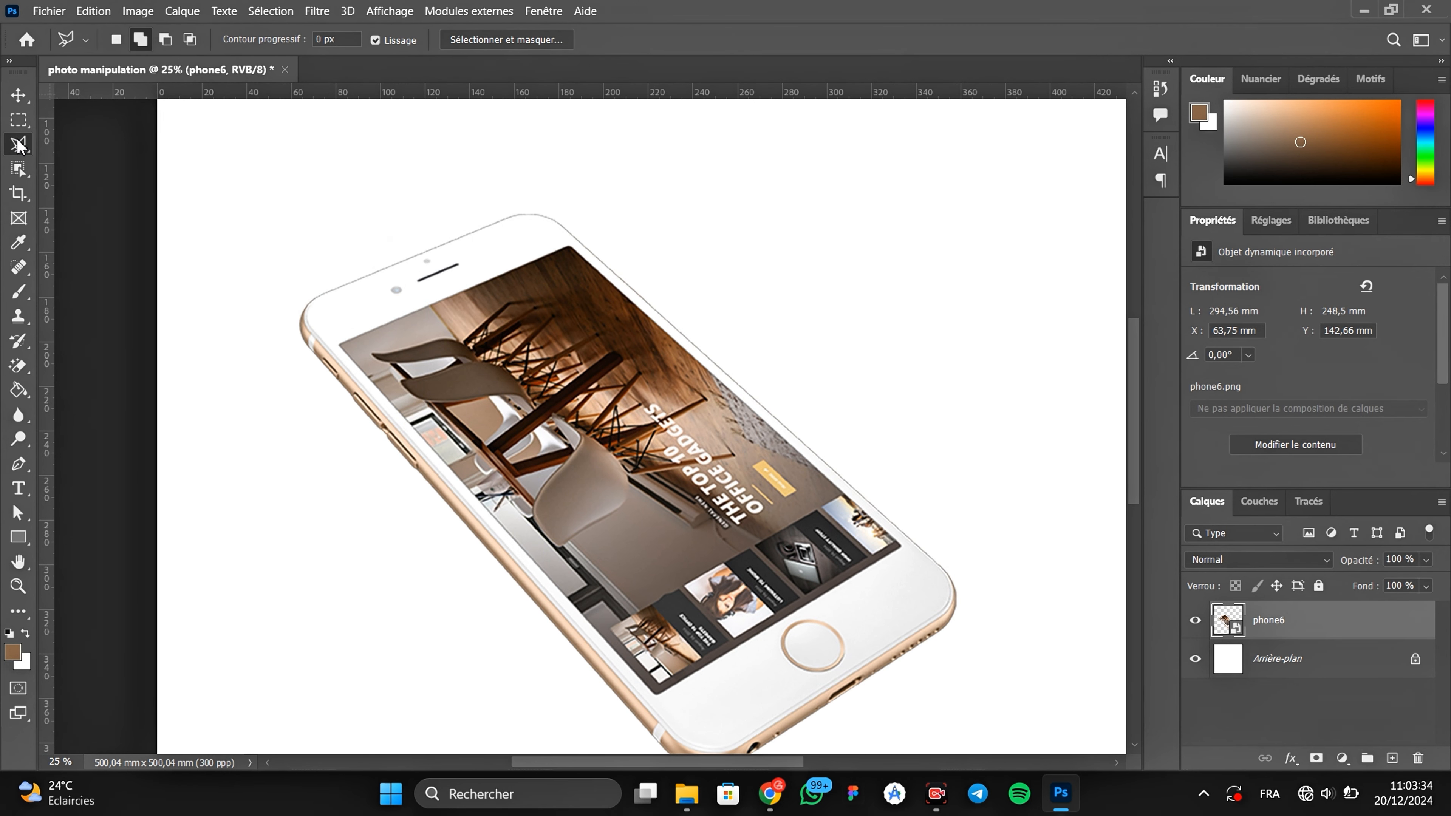
pyautogui.click(337, 345)
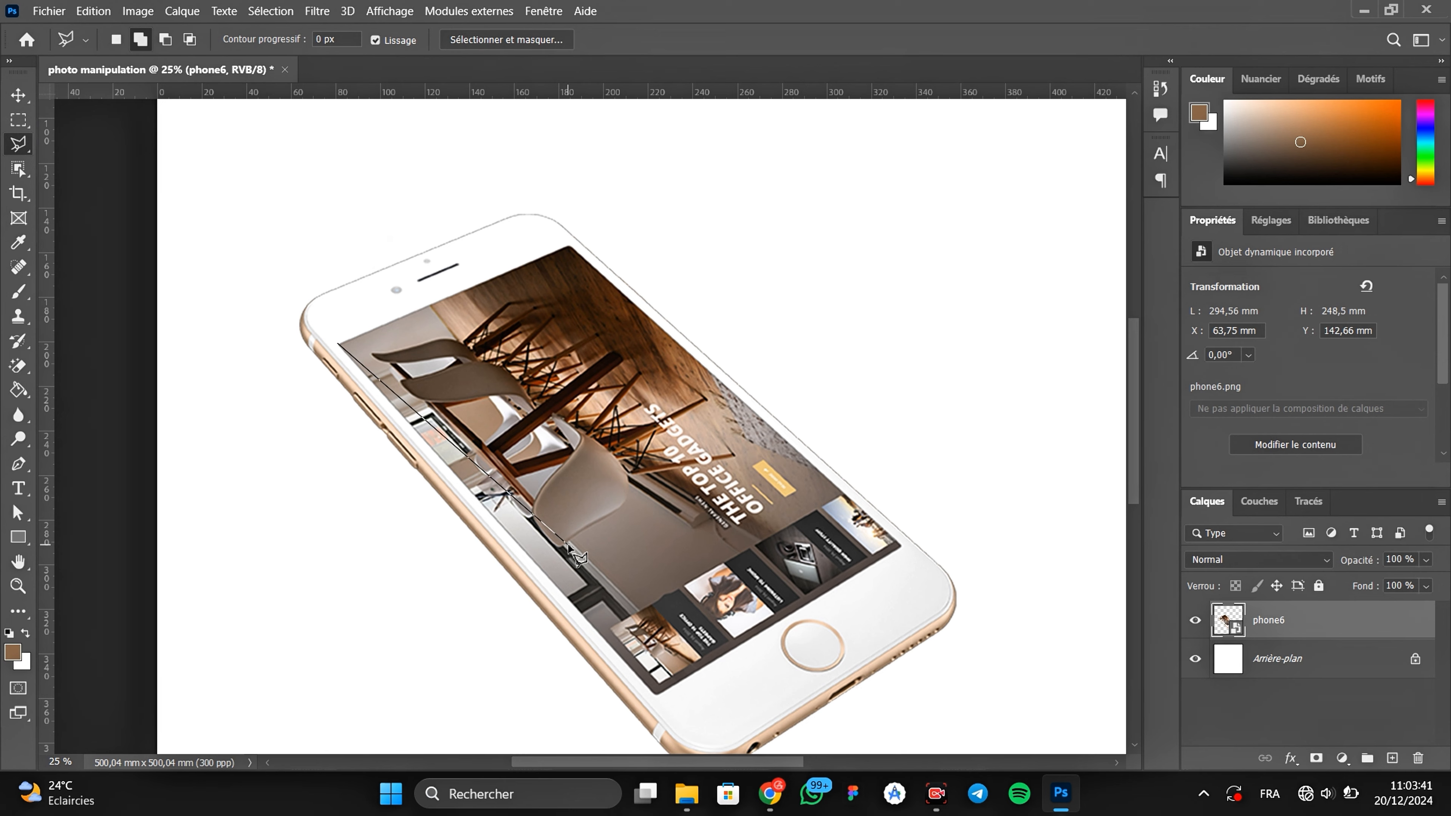
pyautogui.click(657, 696)
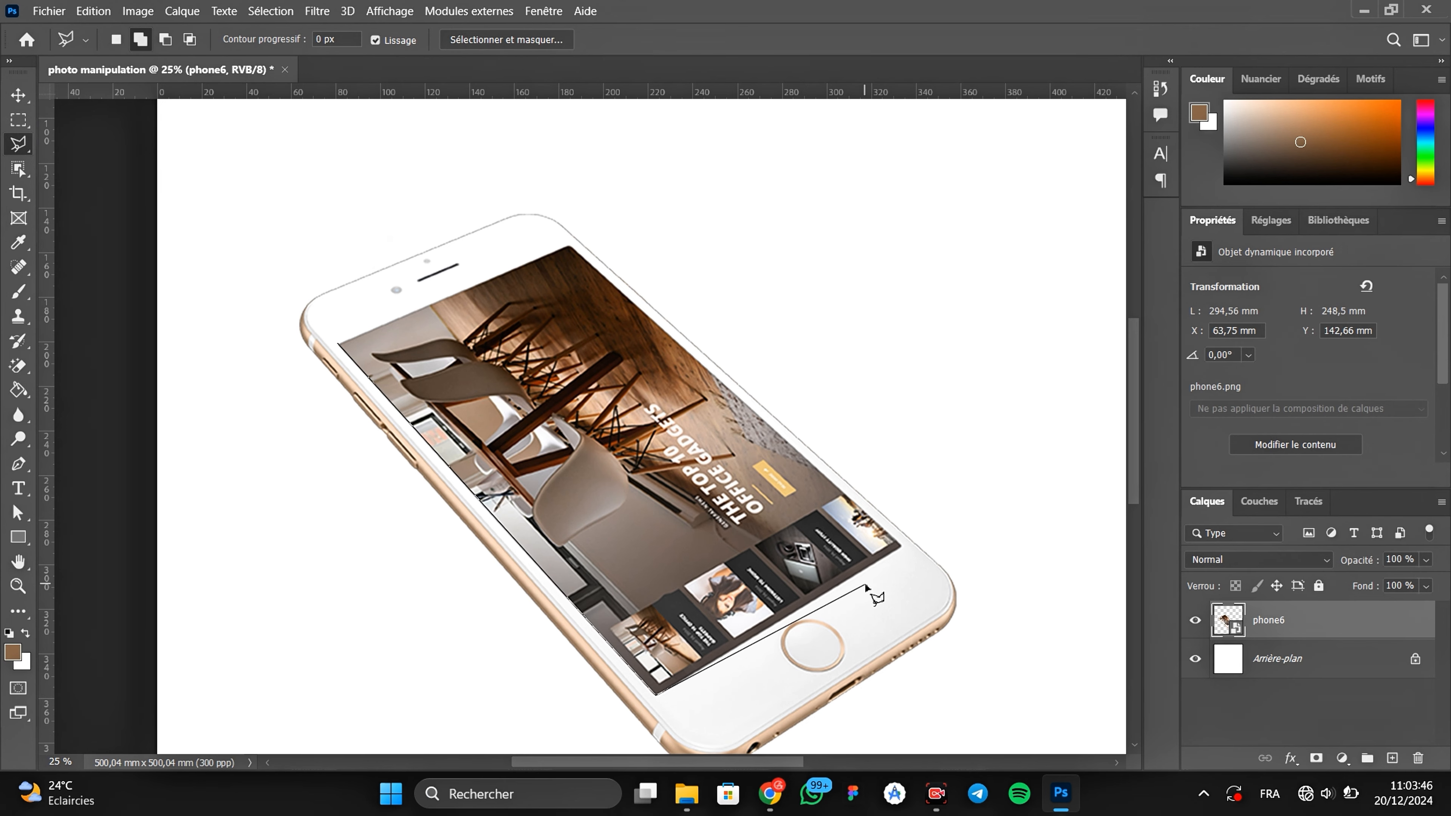
pyautogui.click(903, 545)
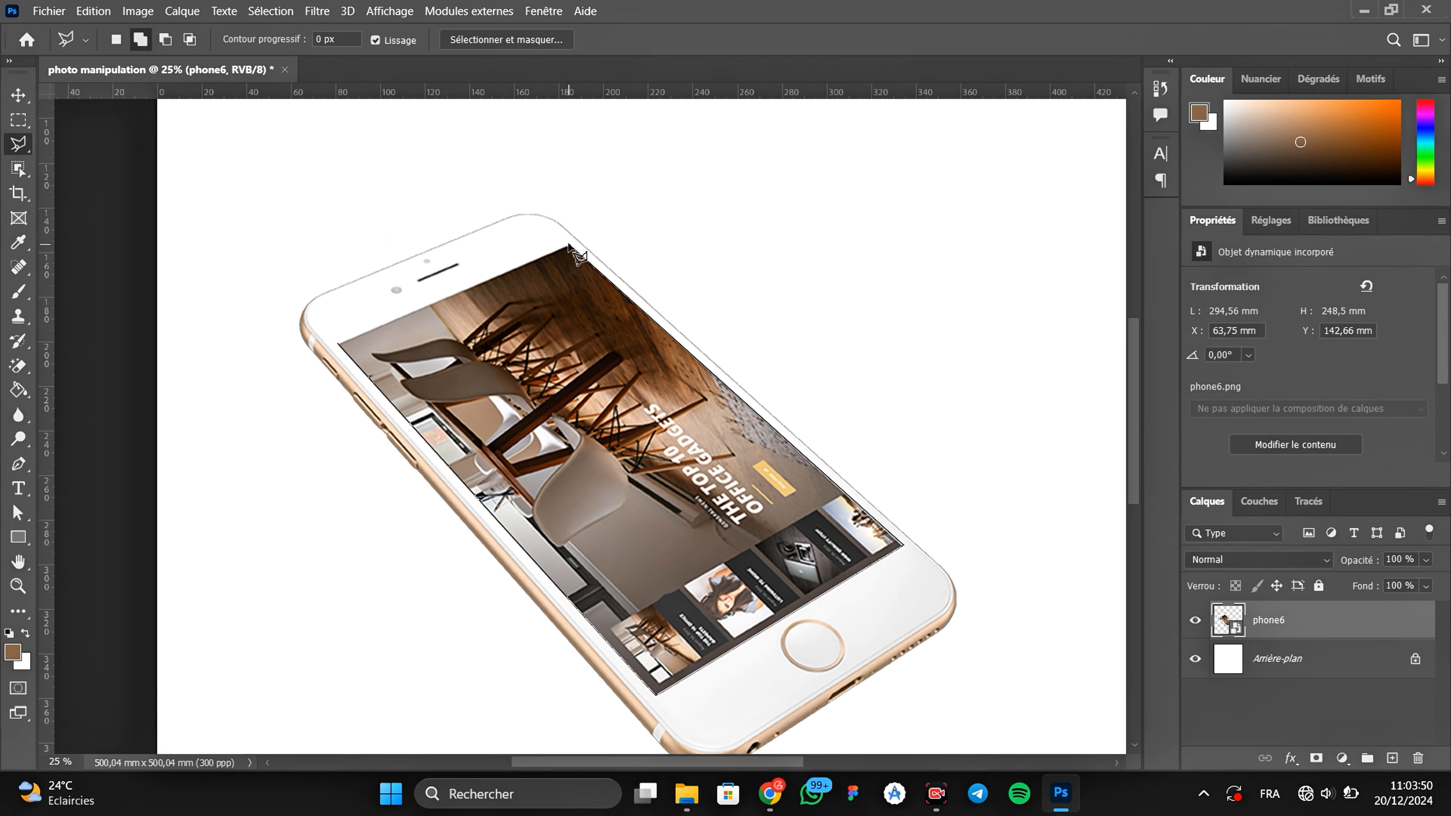
pyautogui.click(569, 245)
pyautogui.click(338, 344)
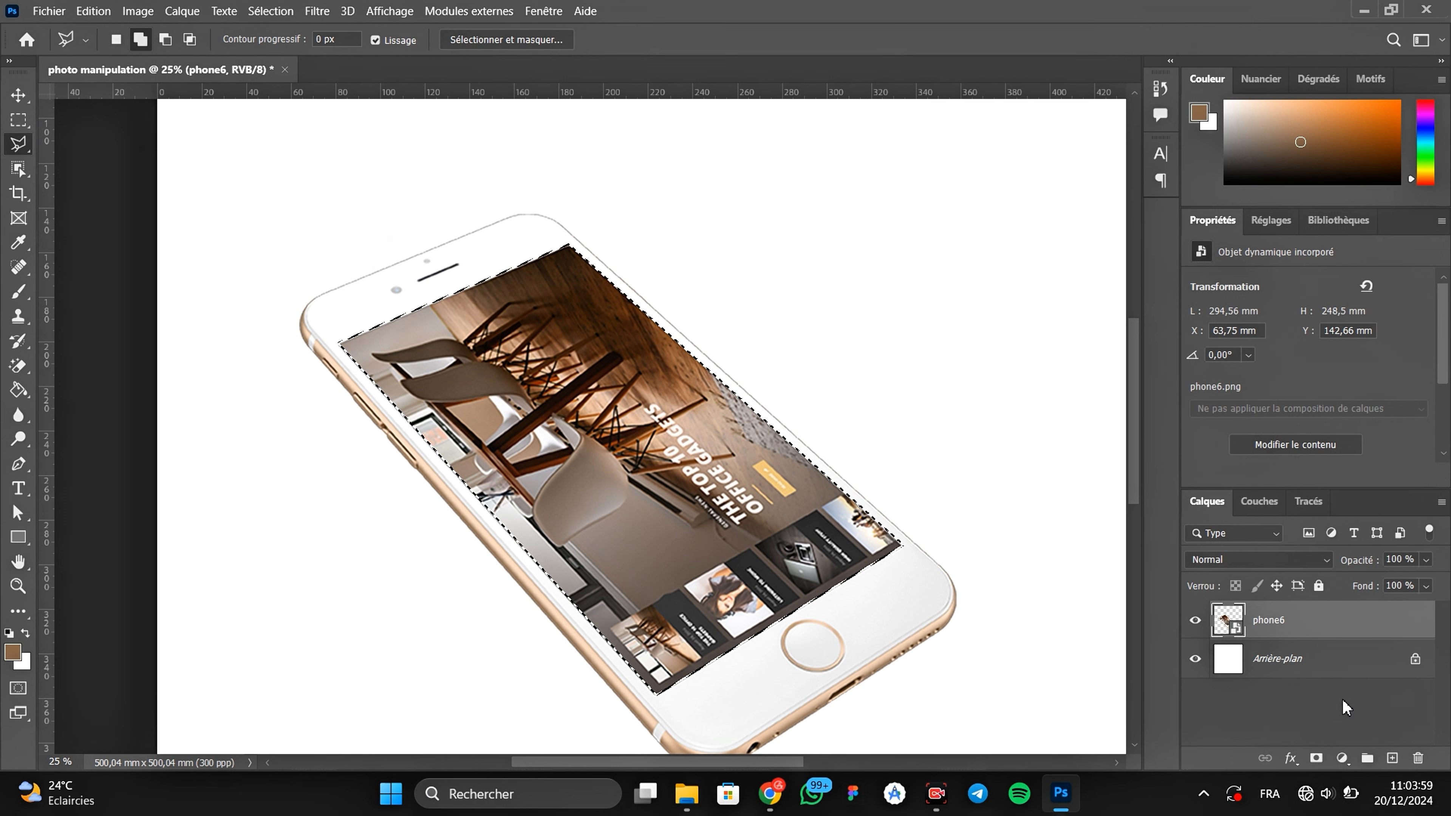
# Step: Fill the selected phone display with white (ffffff) on a new layer using the Paint Bucket, and clear the selection
pyautogui.click(1393, 756)
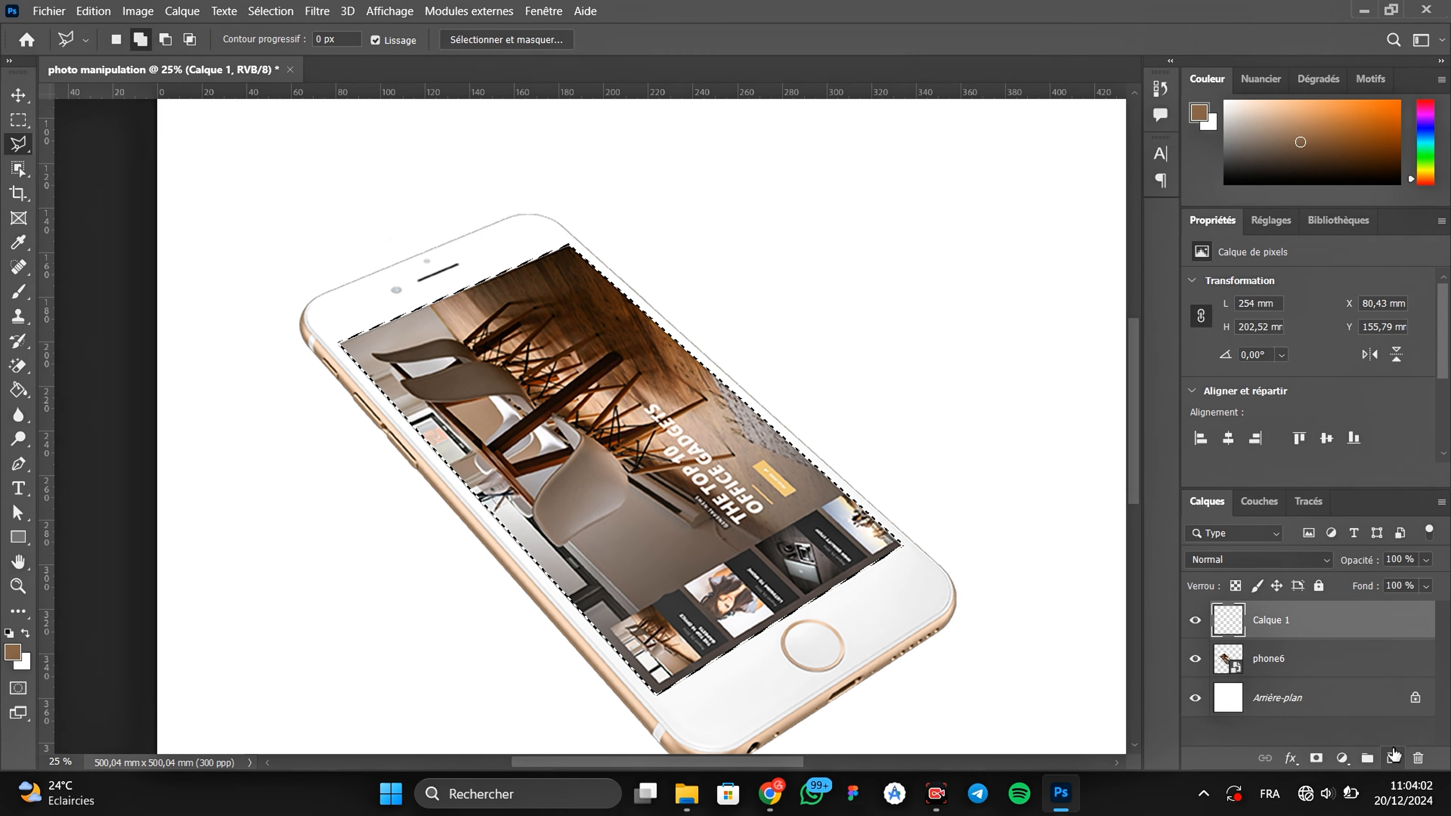
pyautogui.click(20, 390)
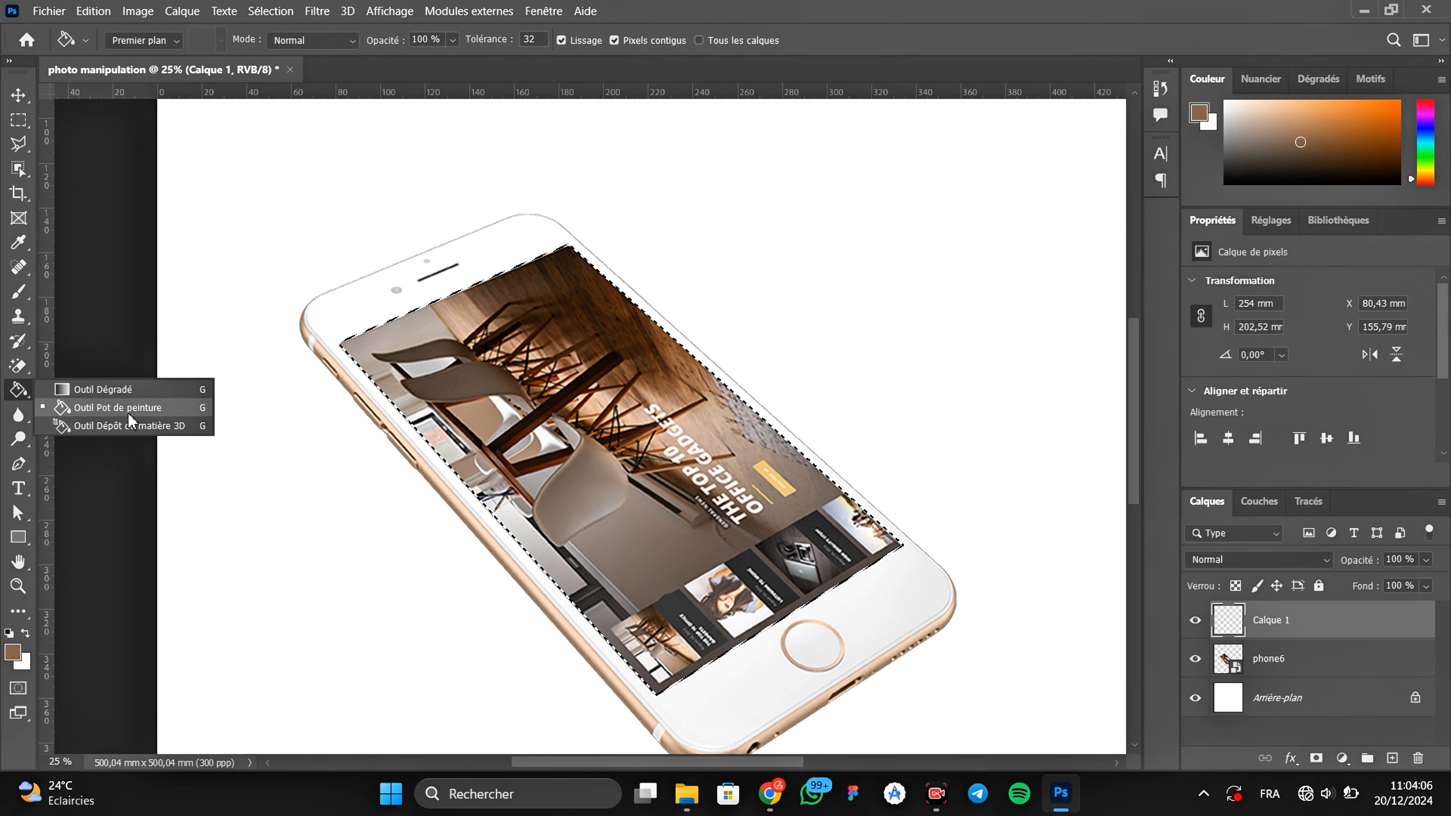
pyautogui.click(136, 409)
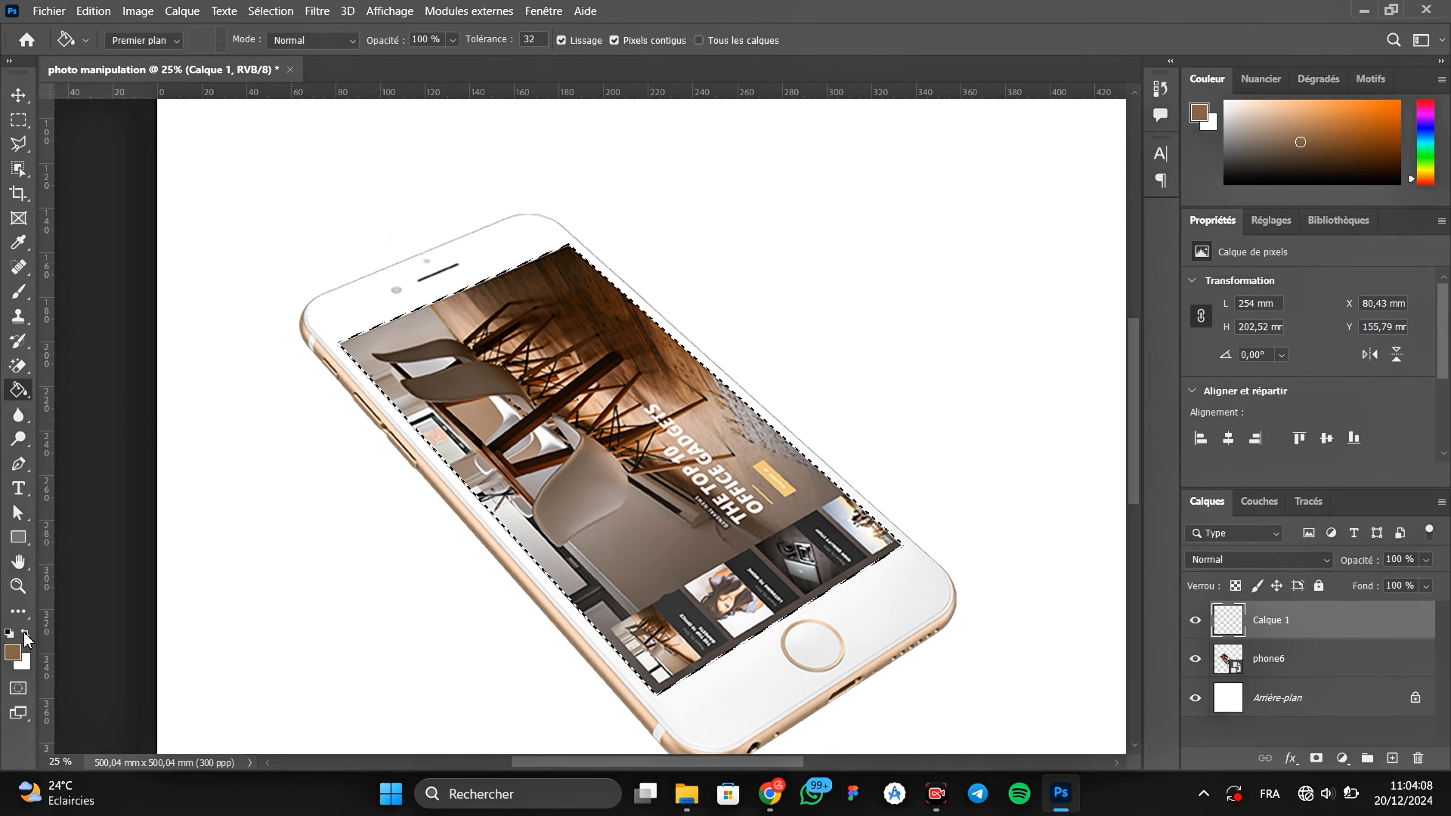
pyautogui.click(25, 633)
pyautogui.click(12, 651)
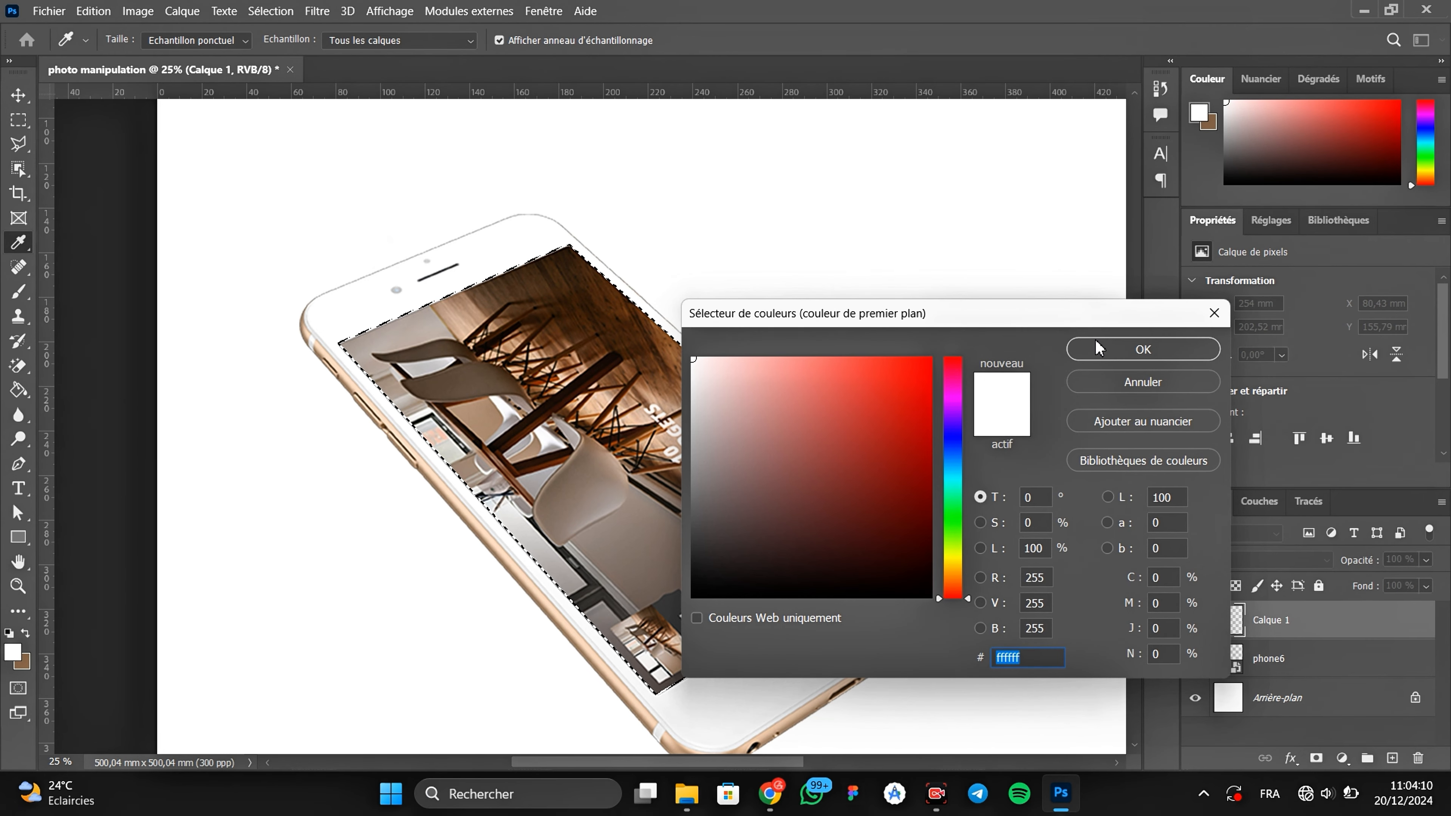
pyautogui.click(1096, 353)
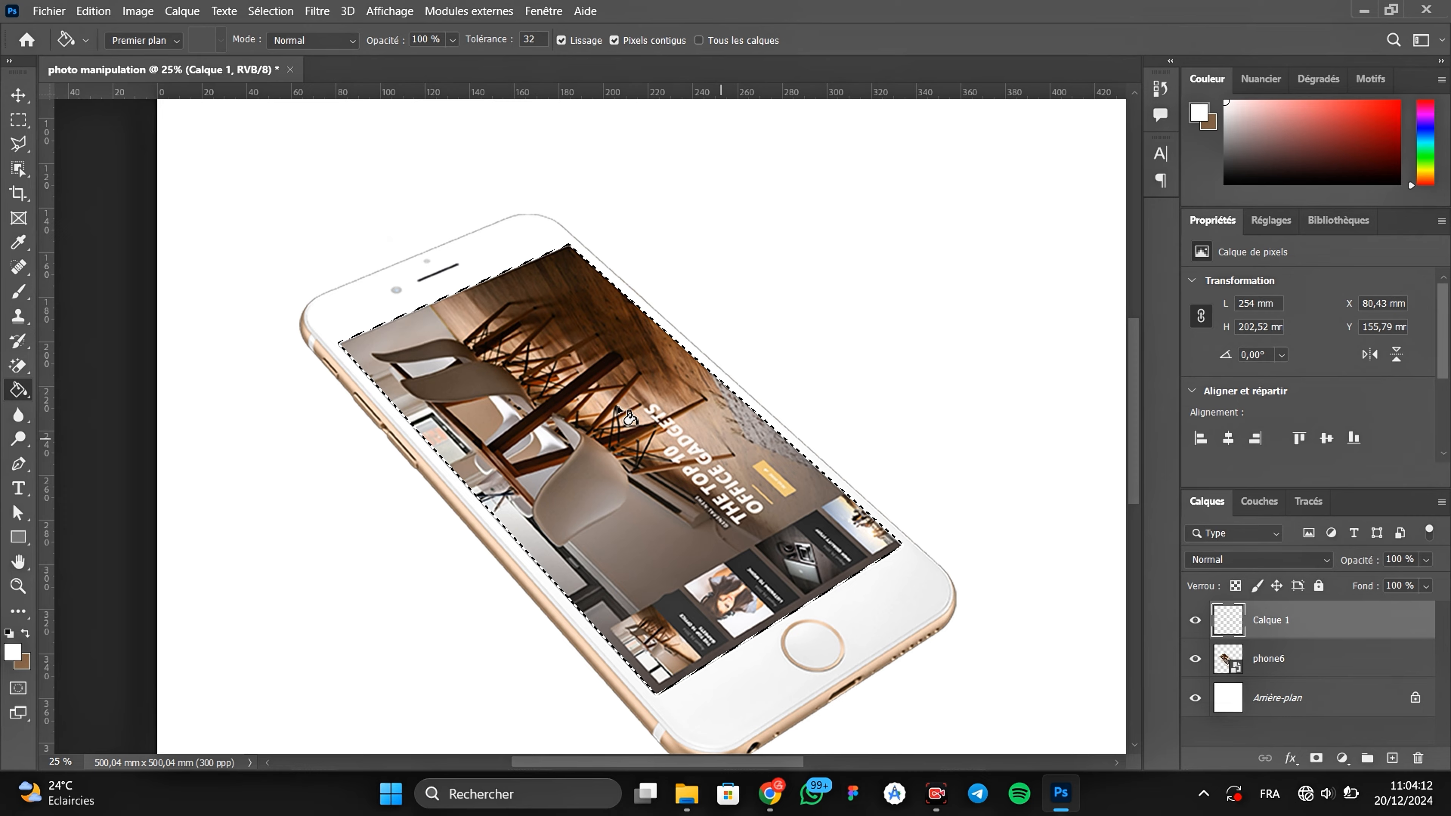
pyautogui.click(564, 471)
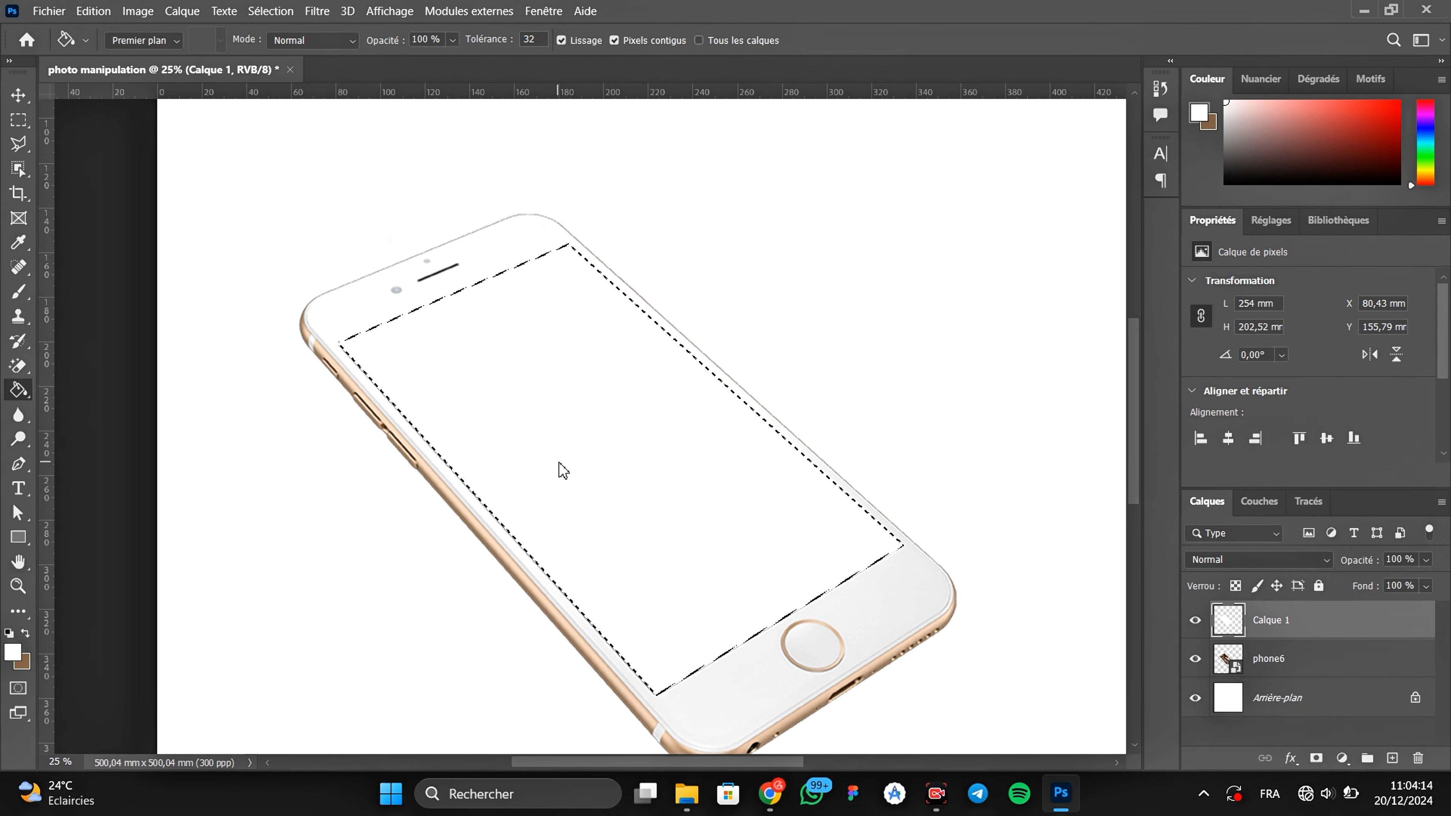
pyautogui.click(271, 11)
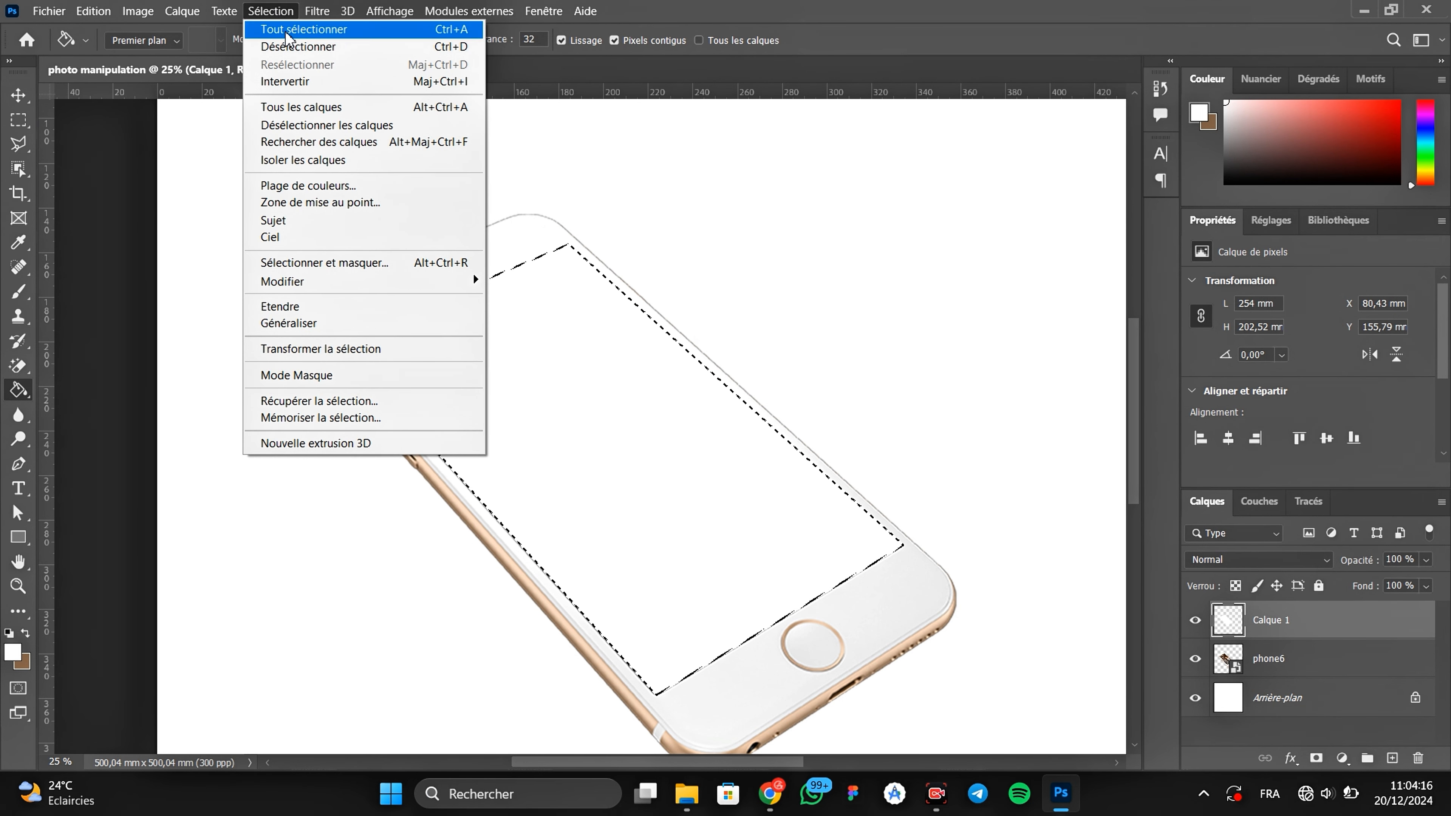
pyautogui.click(292, 46)
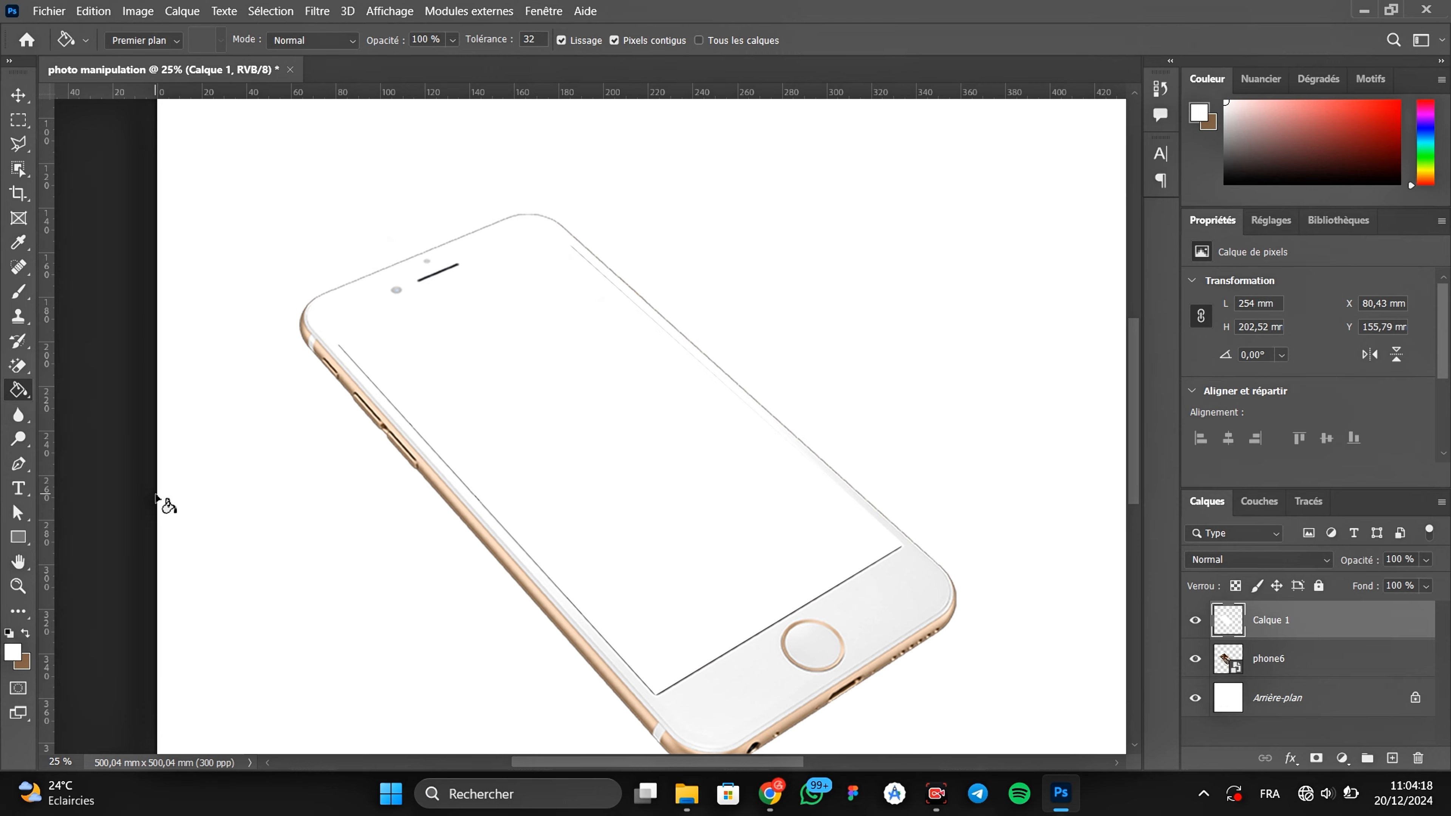
# Step: Embed the 12_types_of_cars image scaled to about 69% and clip it to the white display layer with a clipping mask
pyautogui.click(22, 590)
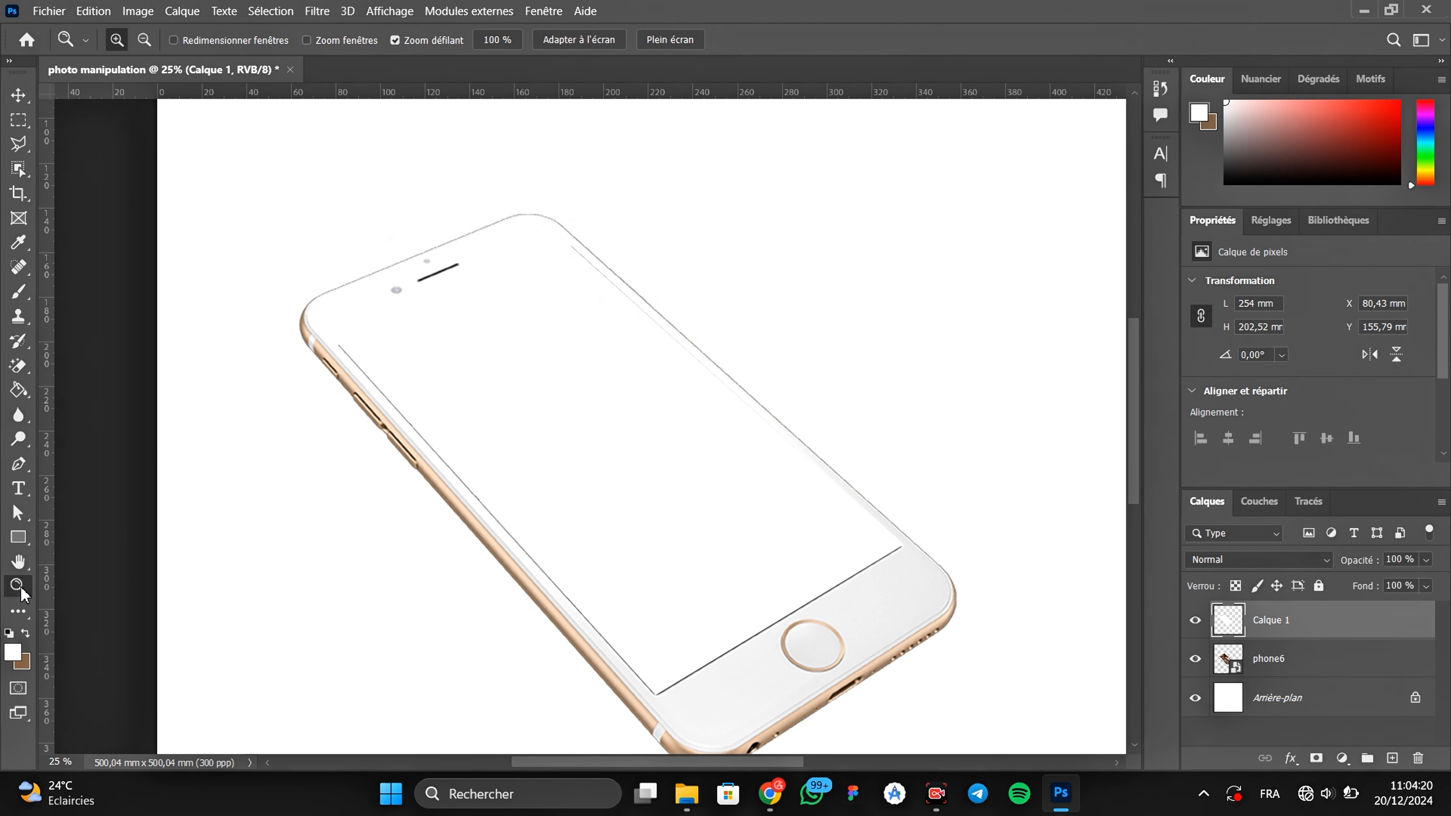
pyautogui.click(579, 41)
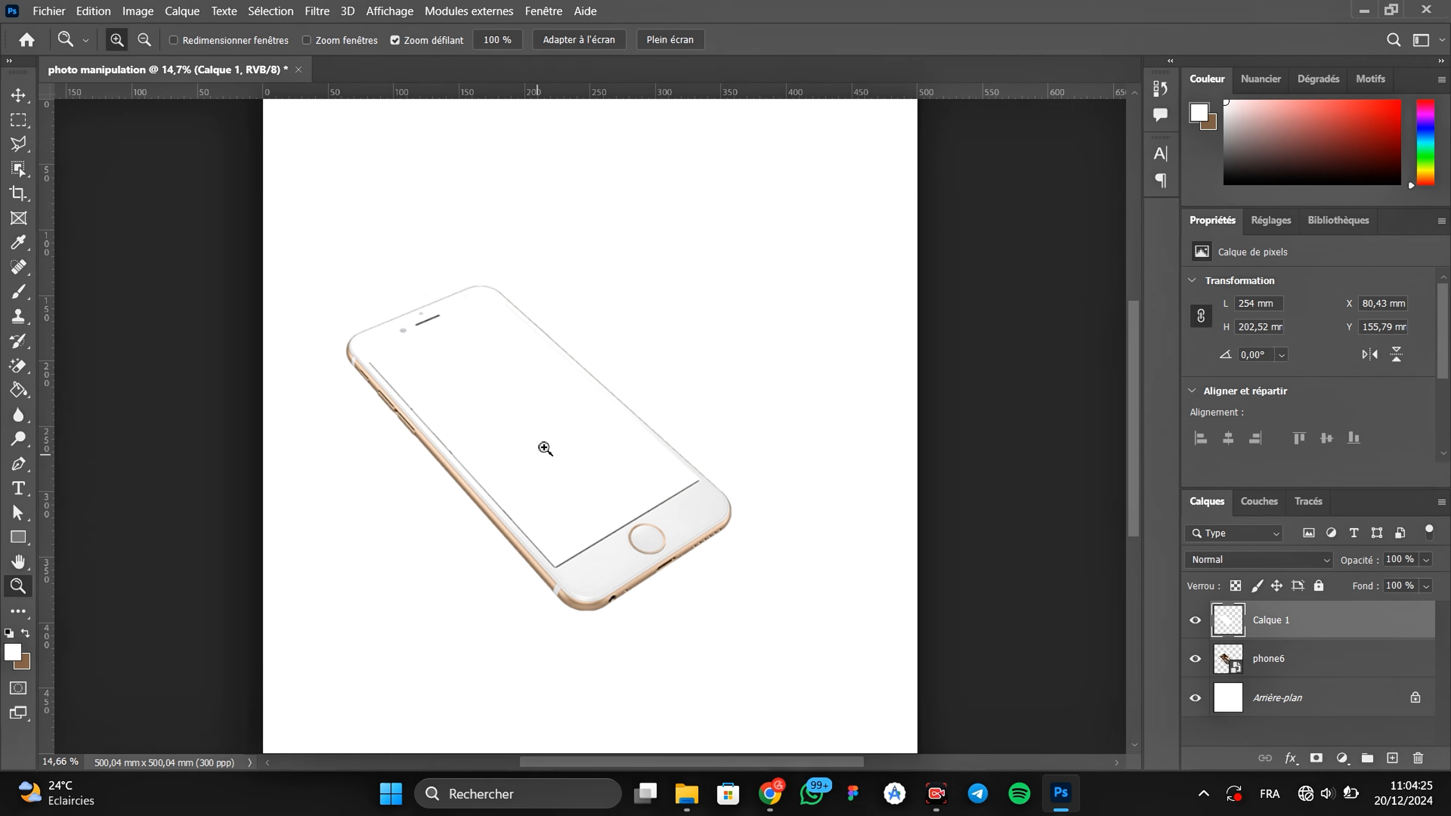
pyautogui.click(49, 11)
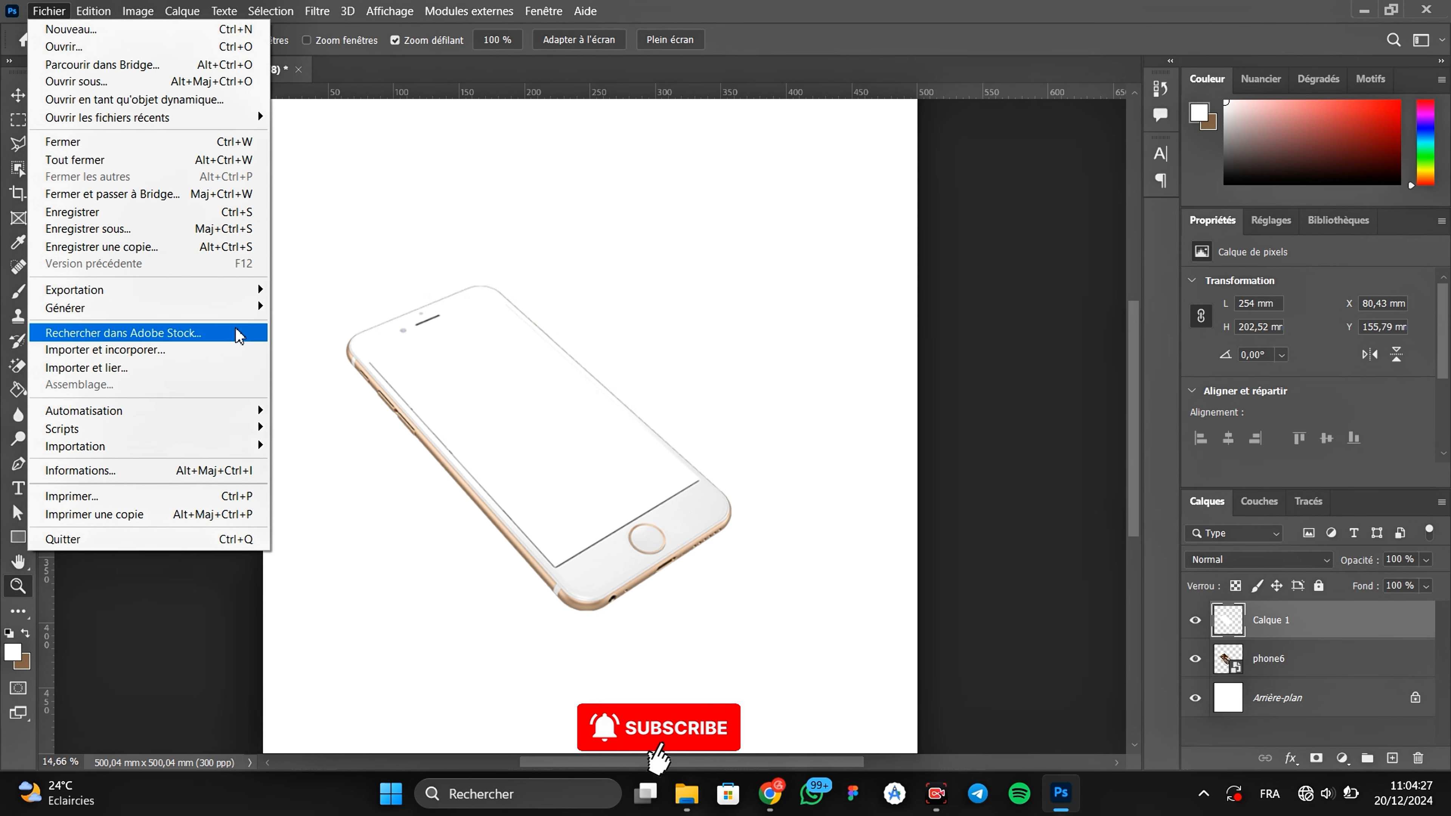
pyautogui.click(226, 354)
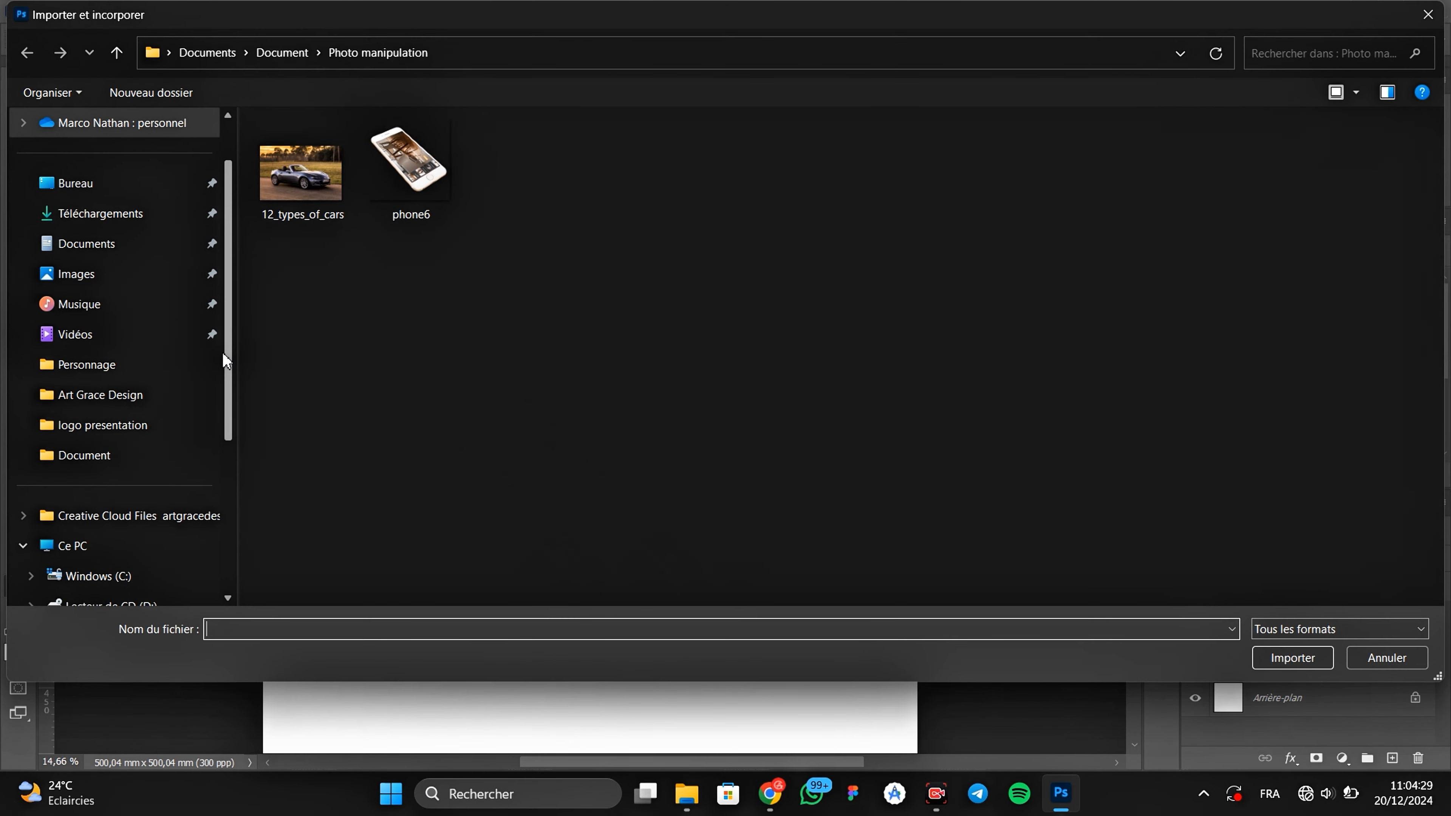
pyautogui.doubleClick(317, 182)
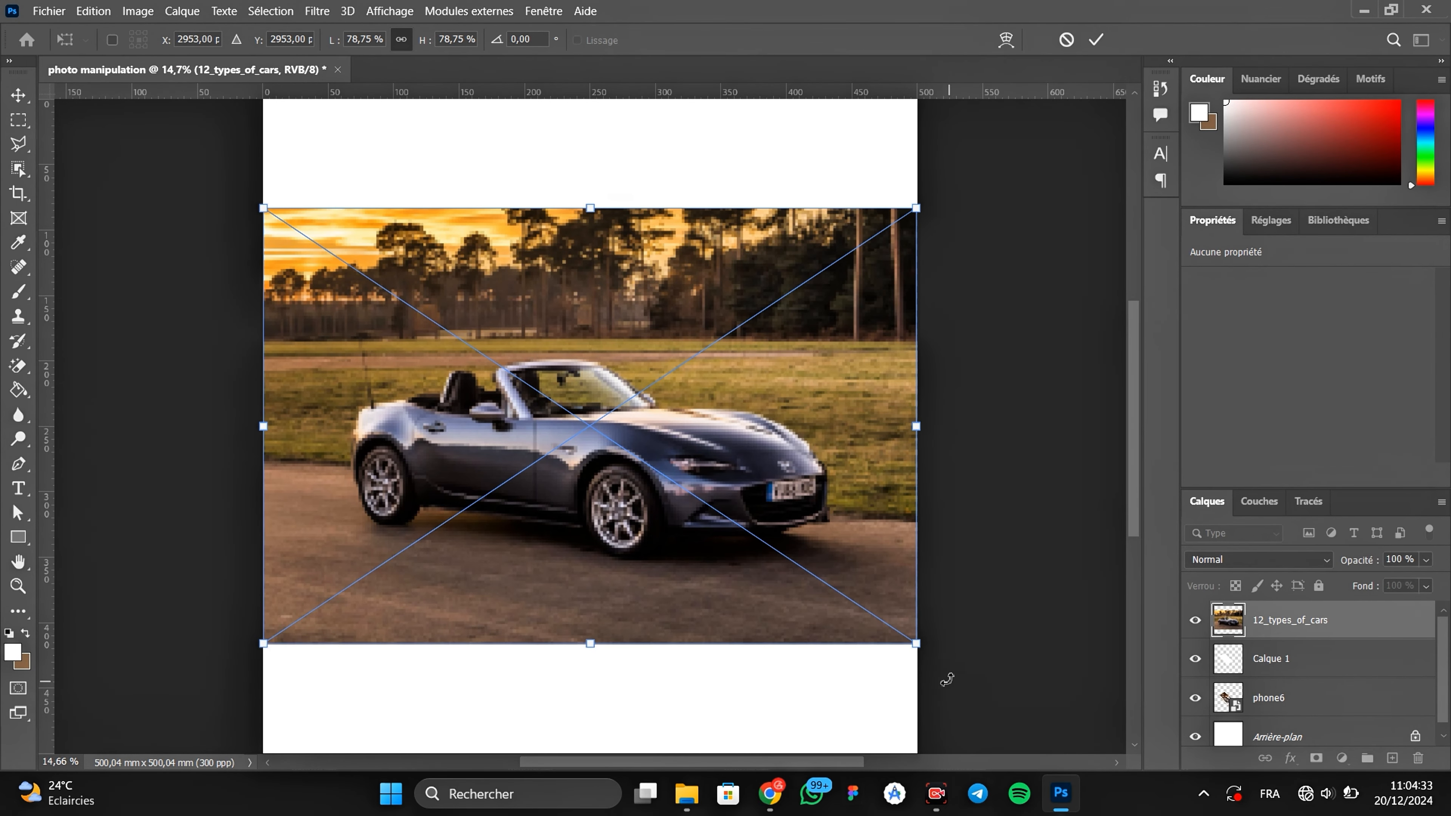
pyautogui.moveTo(917, 645); pyautogui.dragTo(852, 653)
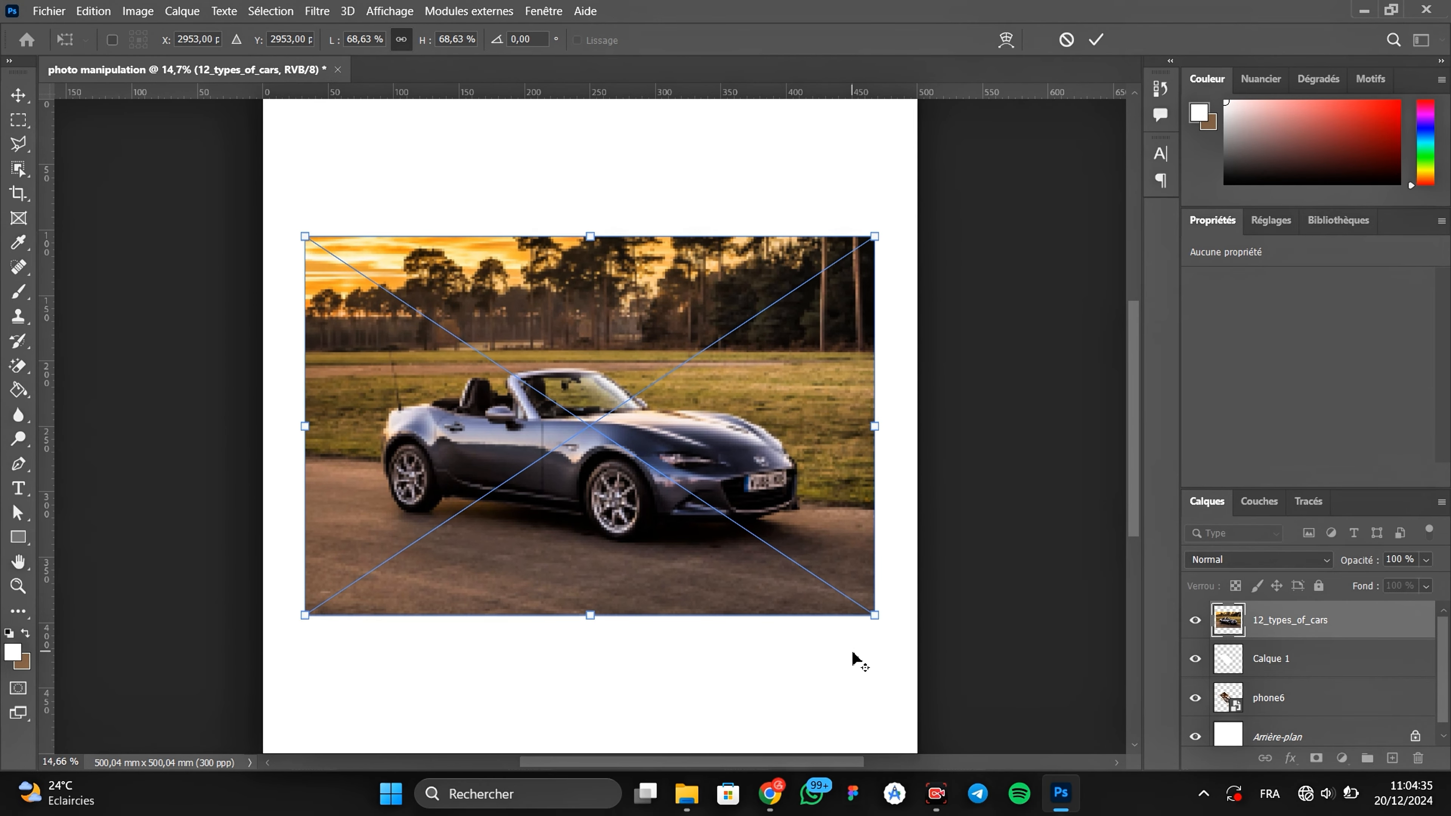
pyautogui.click(1096, 39)
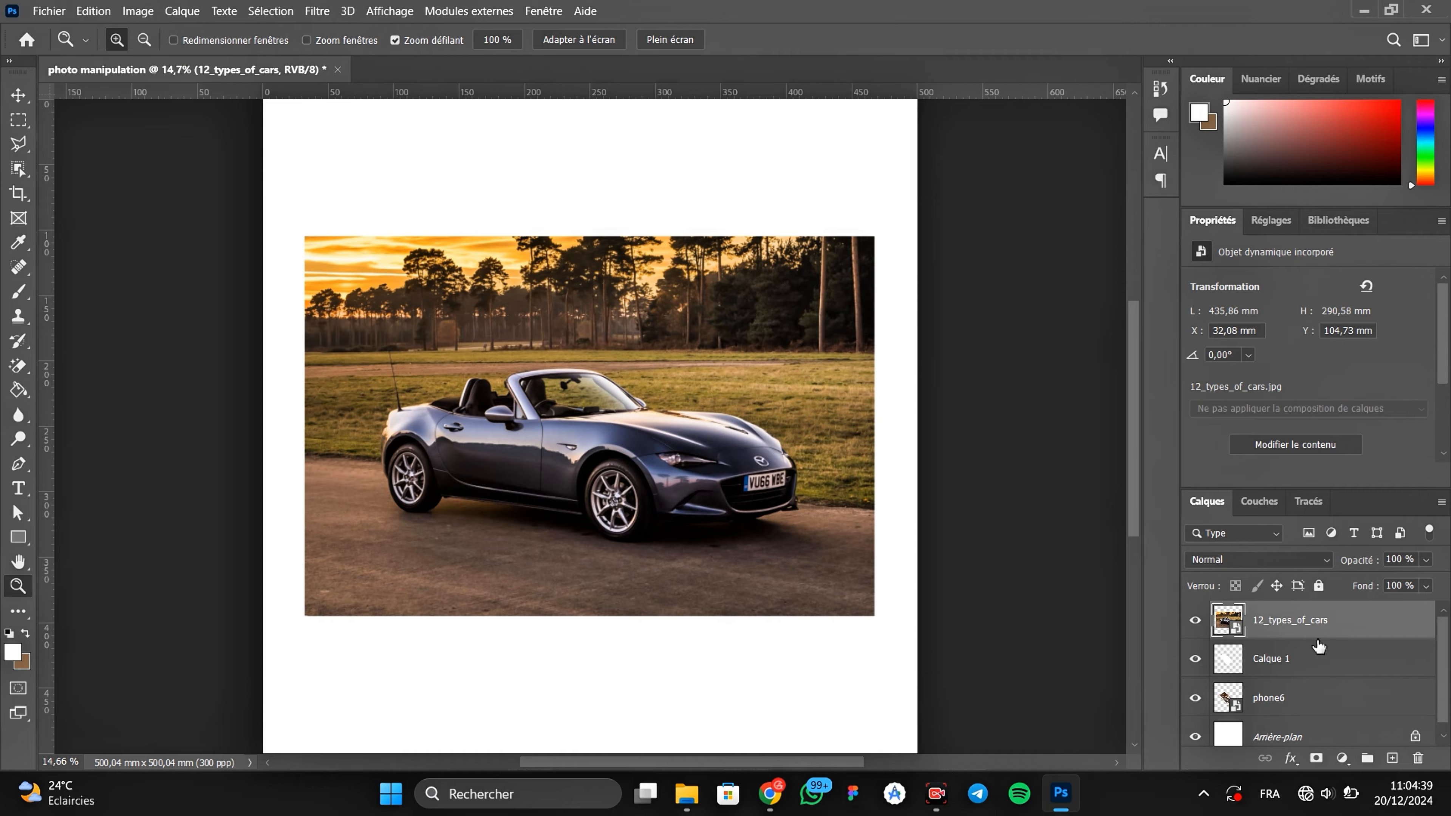
pyautogui.rightClick(1318, 630)
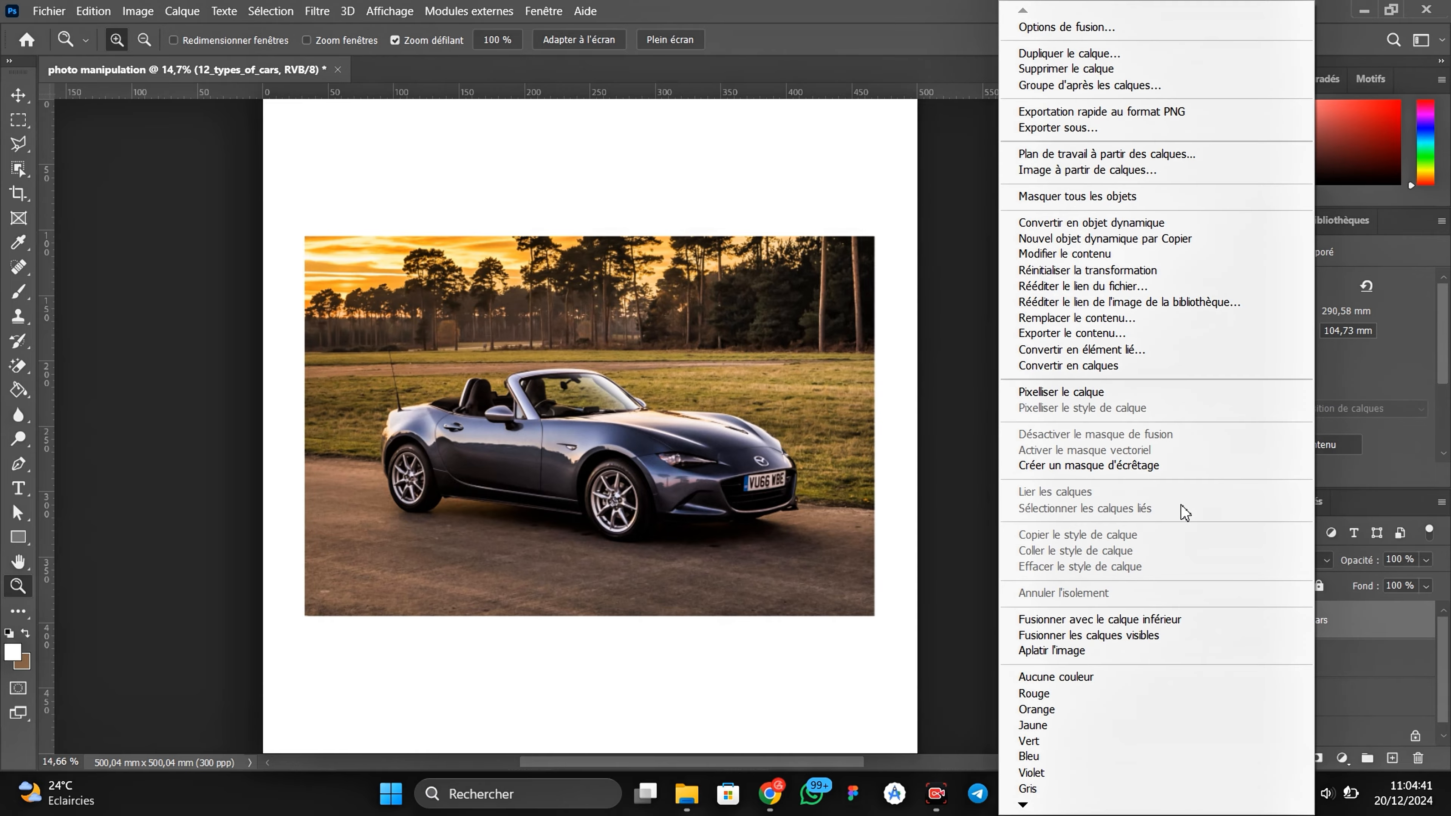
pyautogui.click(1161, 466)
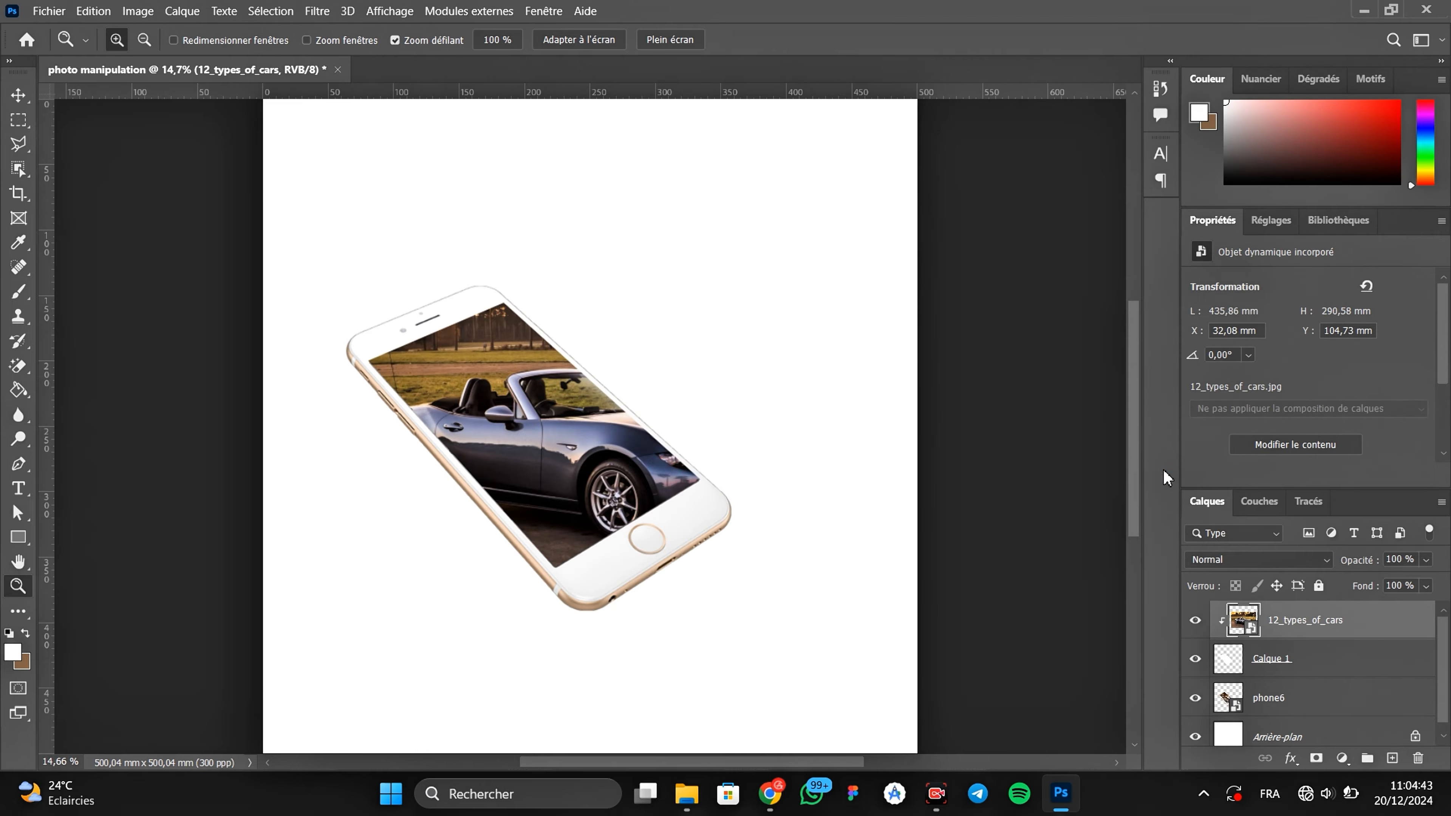
# Step: Move the clipped car image to about X 38 mm, Y 90 mm and duplicate its layer as 12_types_of_cars copie
pyautogui.click(17, 94)
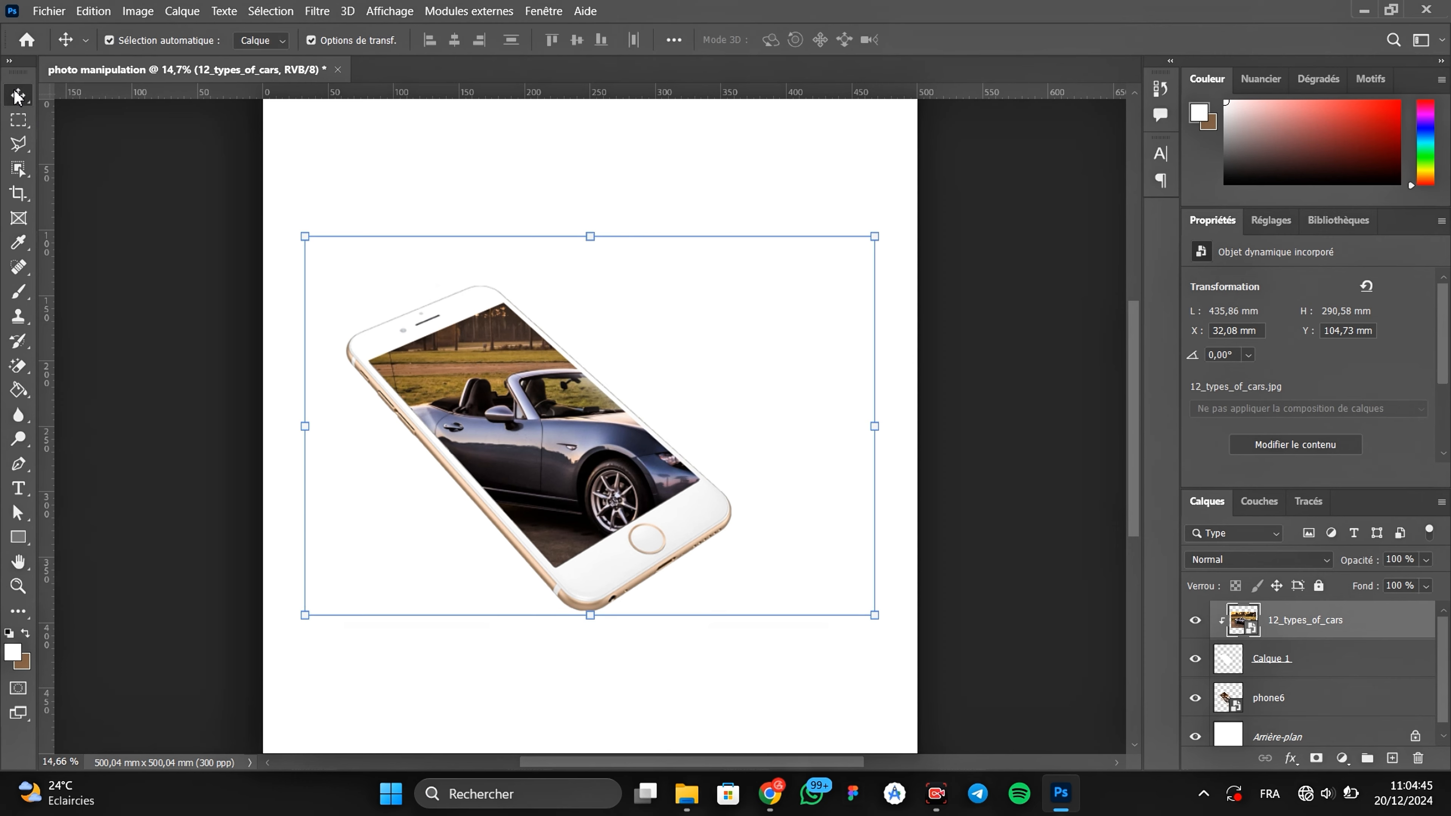
pyautogui.moveTo(625, 428)
pyautogui.mouseDown()
pyautogui.moveTo(604, 463)
pyautogui.moveTo(623, 461)
pyautogui.moveTo(606, 437)
pyautogui.mouseUp()
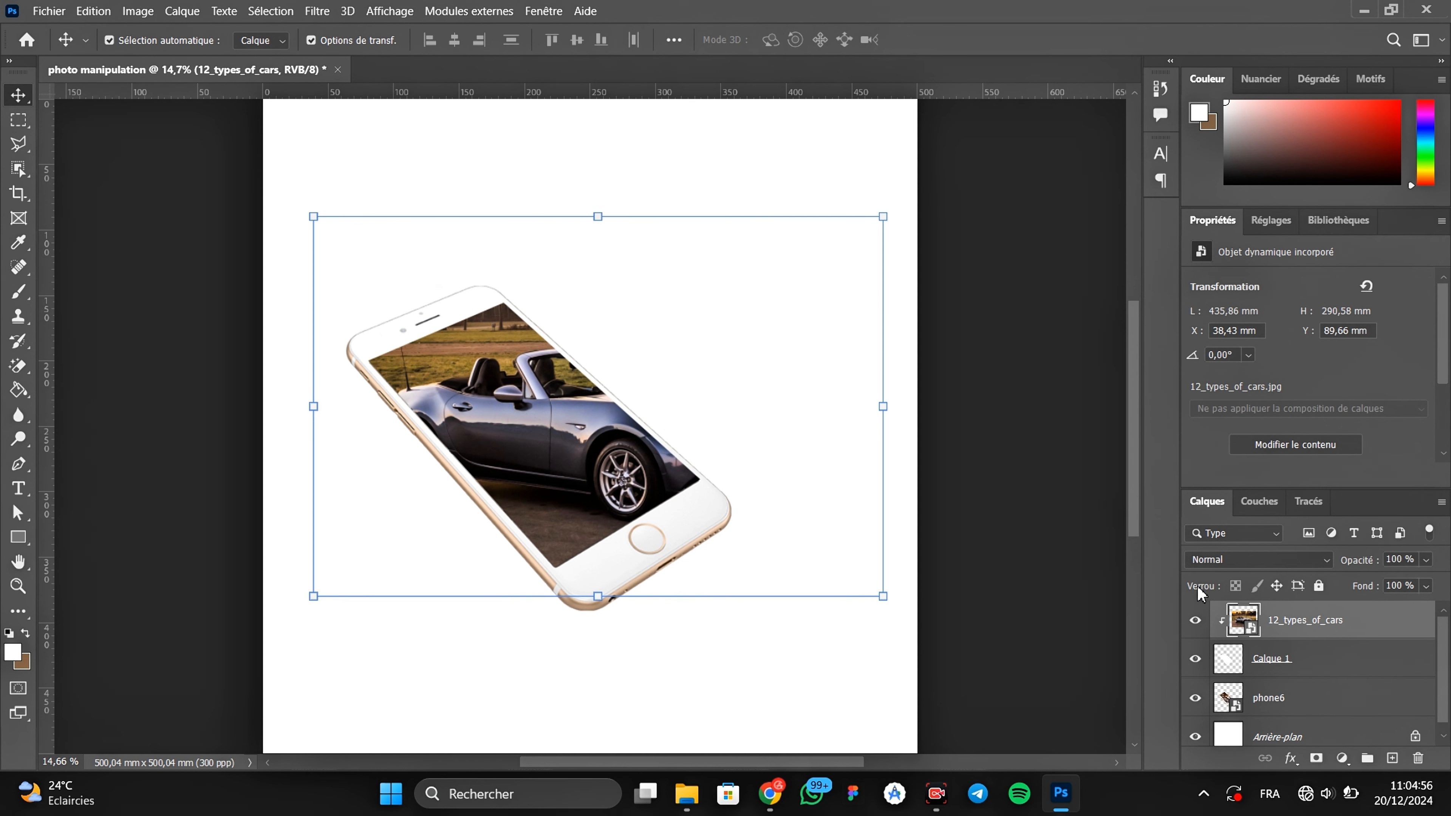
pyautogui.rightClick(1307, 627)
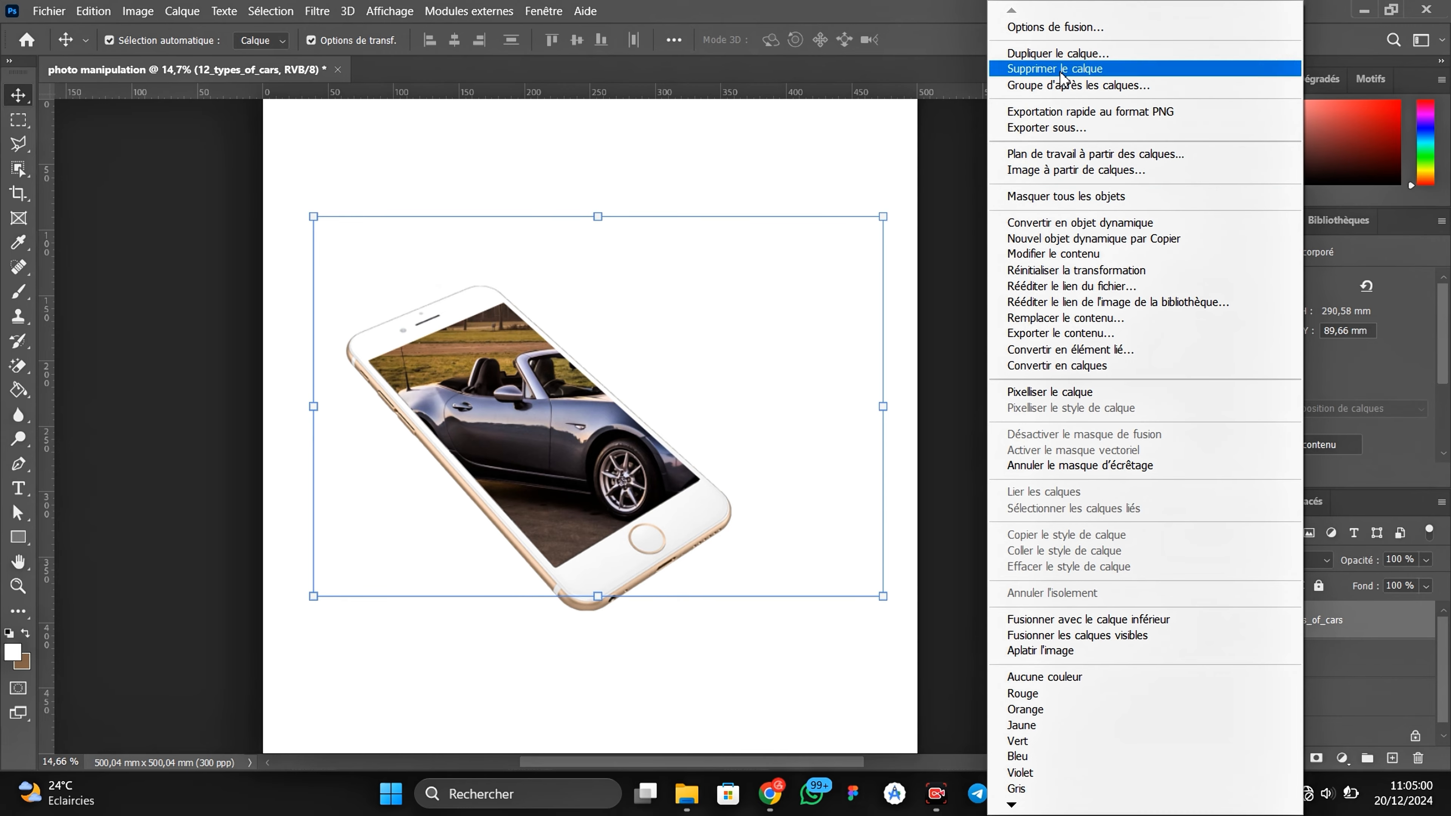
pyautogui.click(1056, 53)
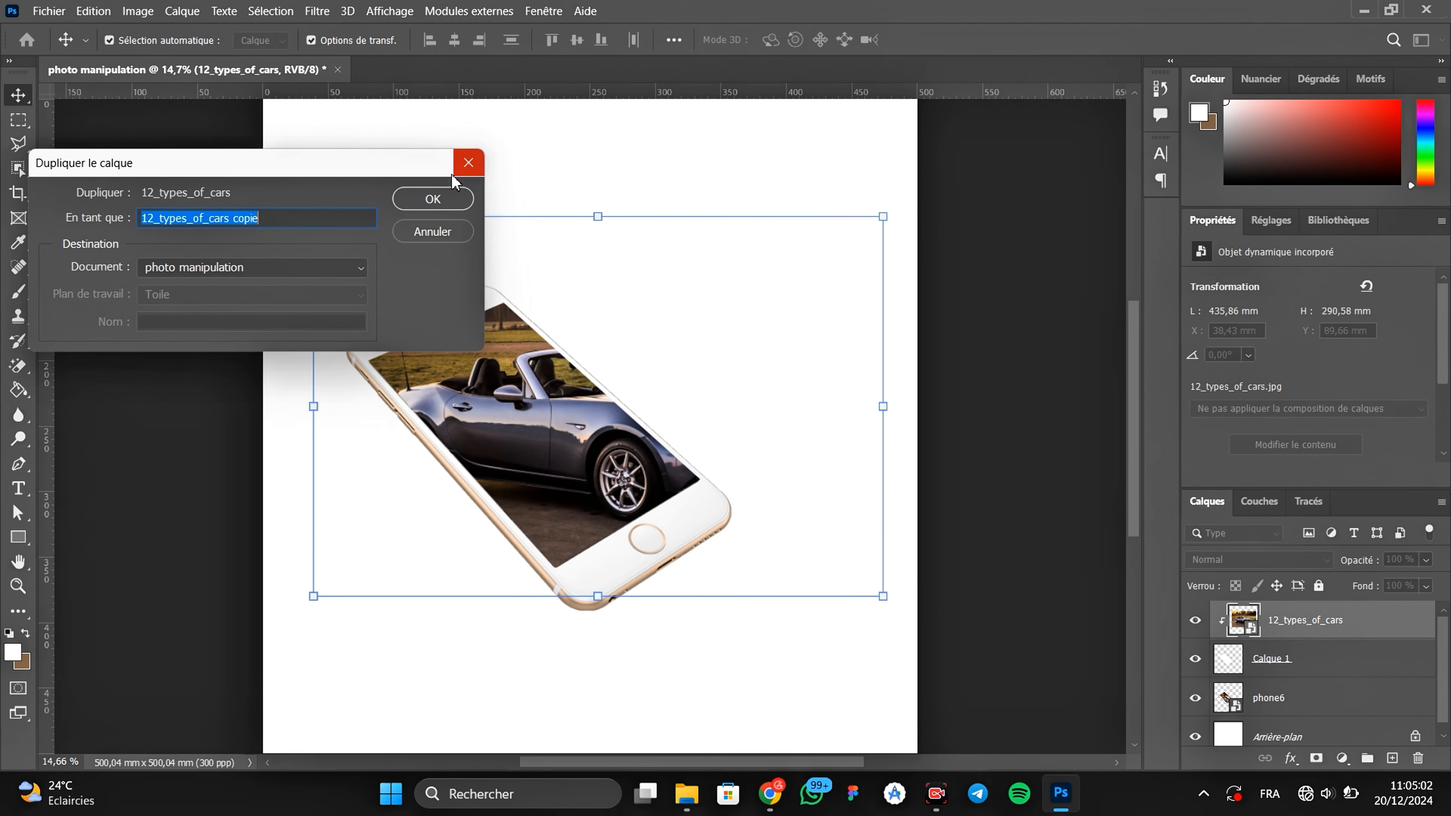
pyautogui.click(431, 198)
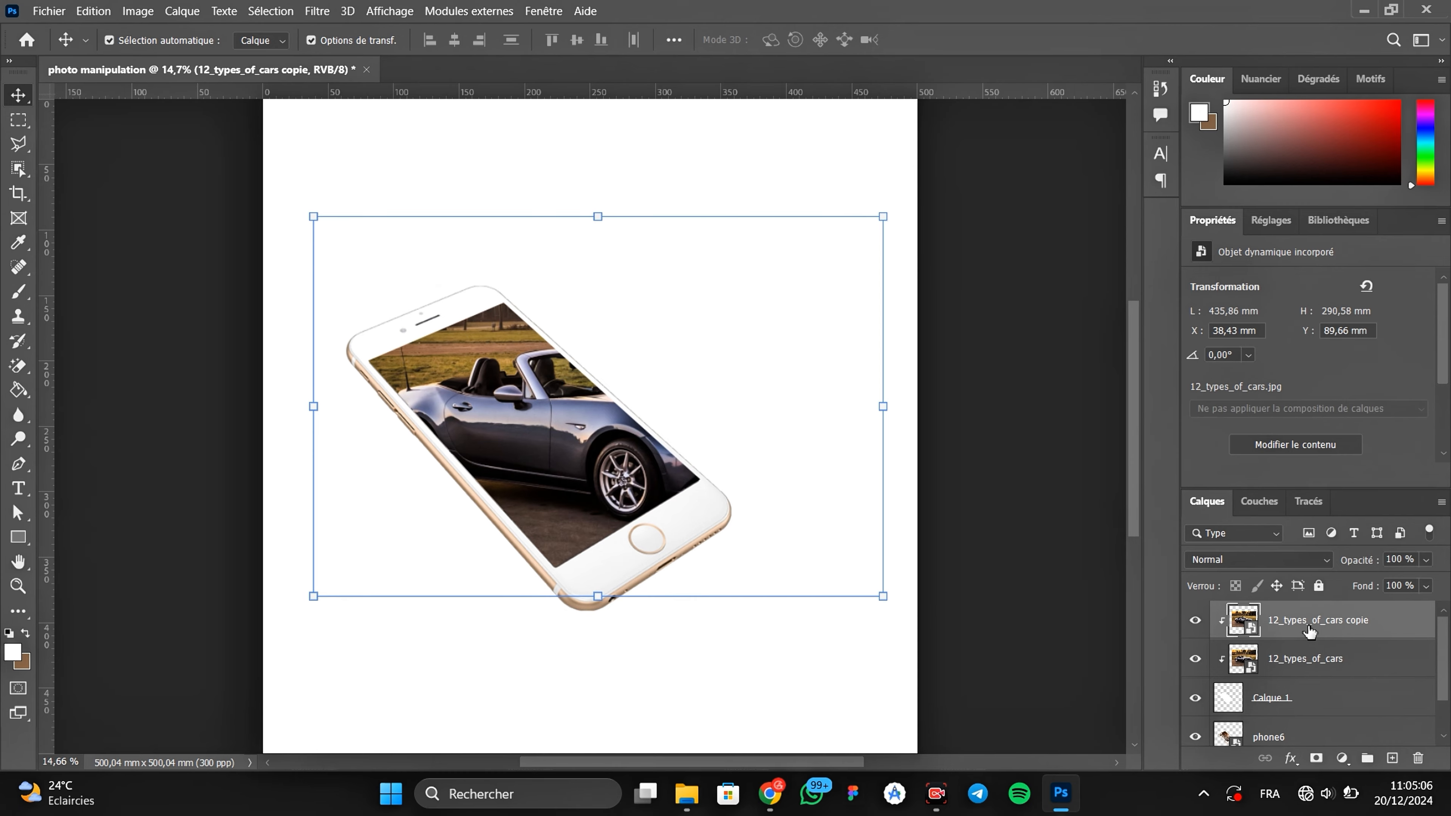
# Step: Release the copied car layer from the clipping mask and isolate the car using the Object Selection tool and a layer mask
pyautogui.rightClick(1309, 631)
pyautogui.click(1086, 464)
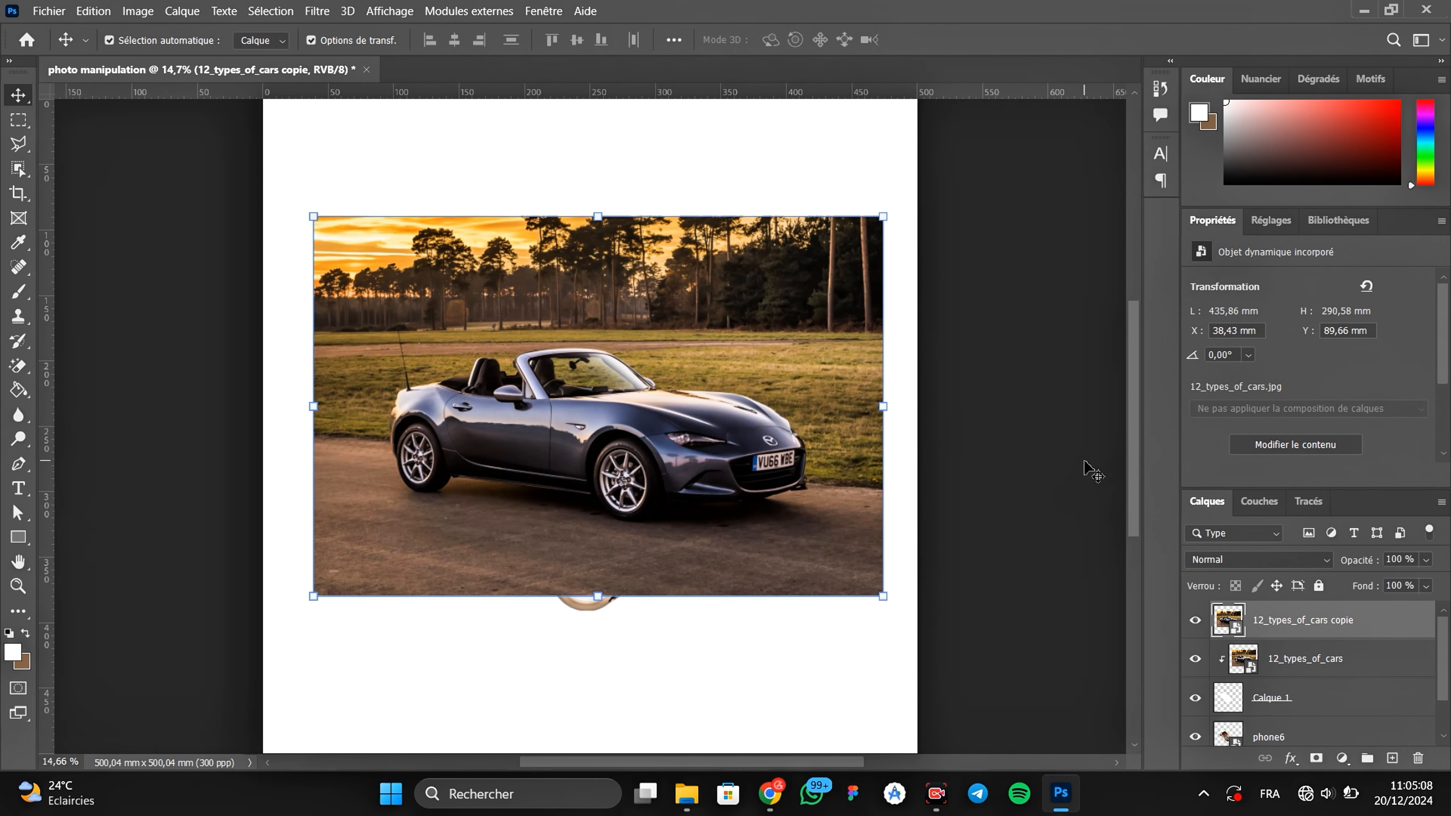
pyautogui.click(19, 168)
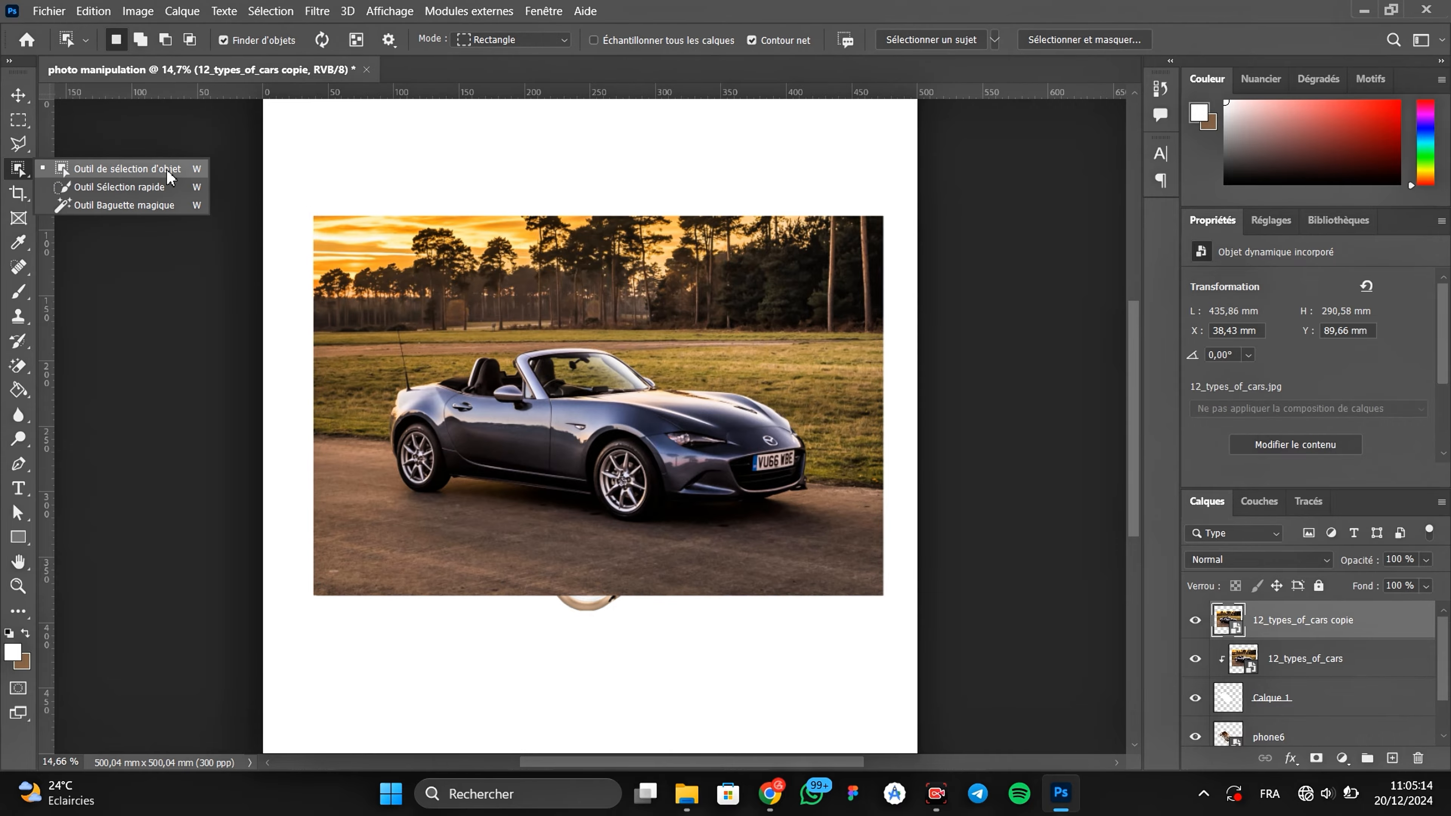
pyautogui.click(172, 177)
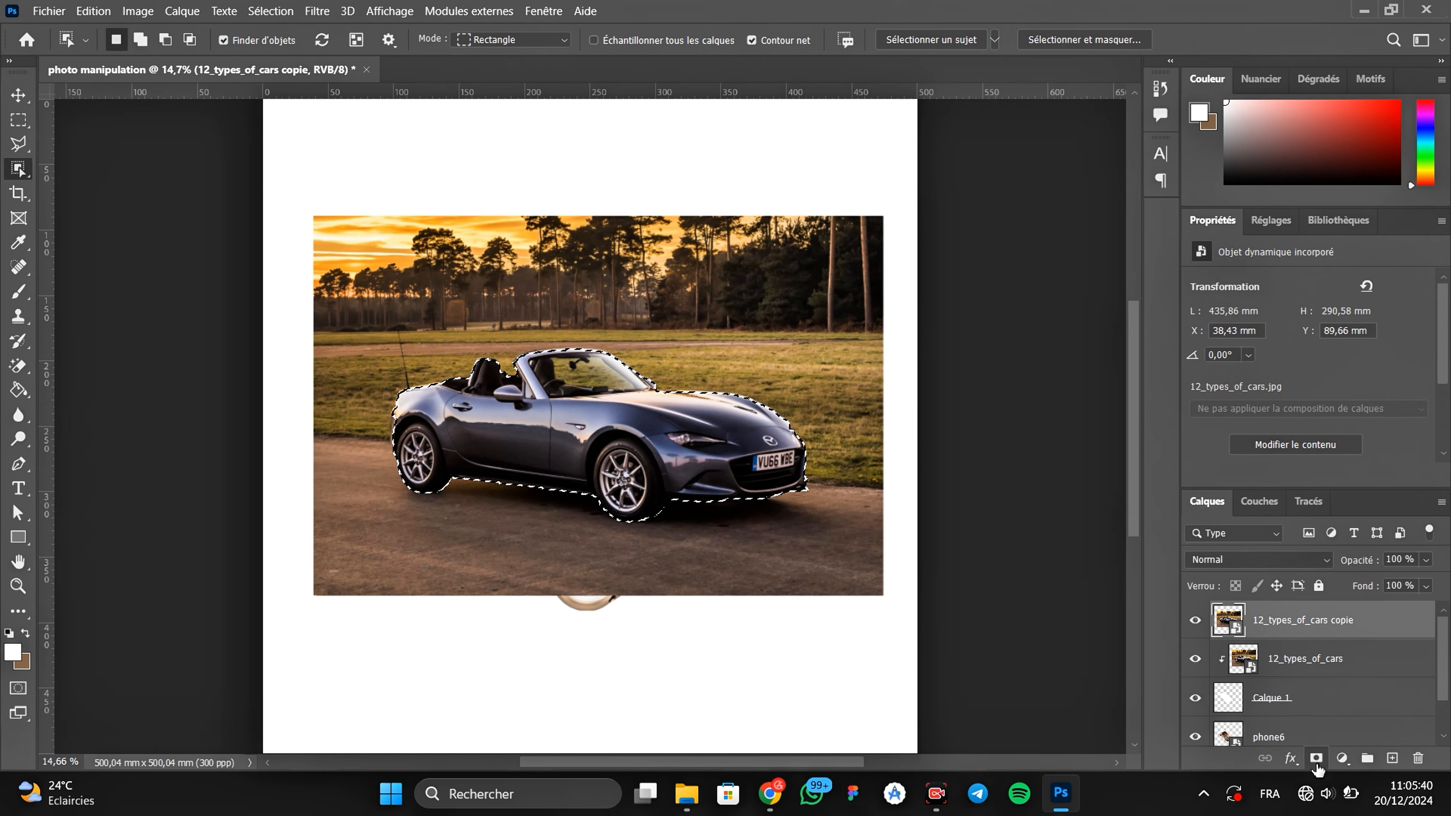
pyautogui.click(1315, 760)
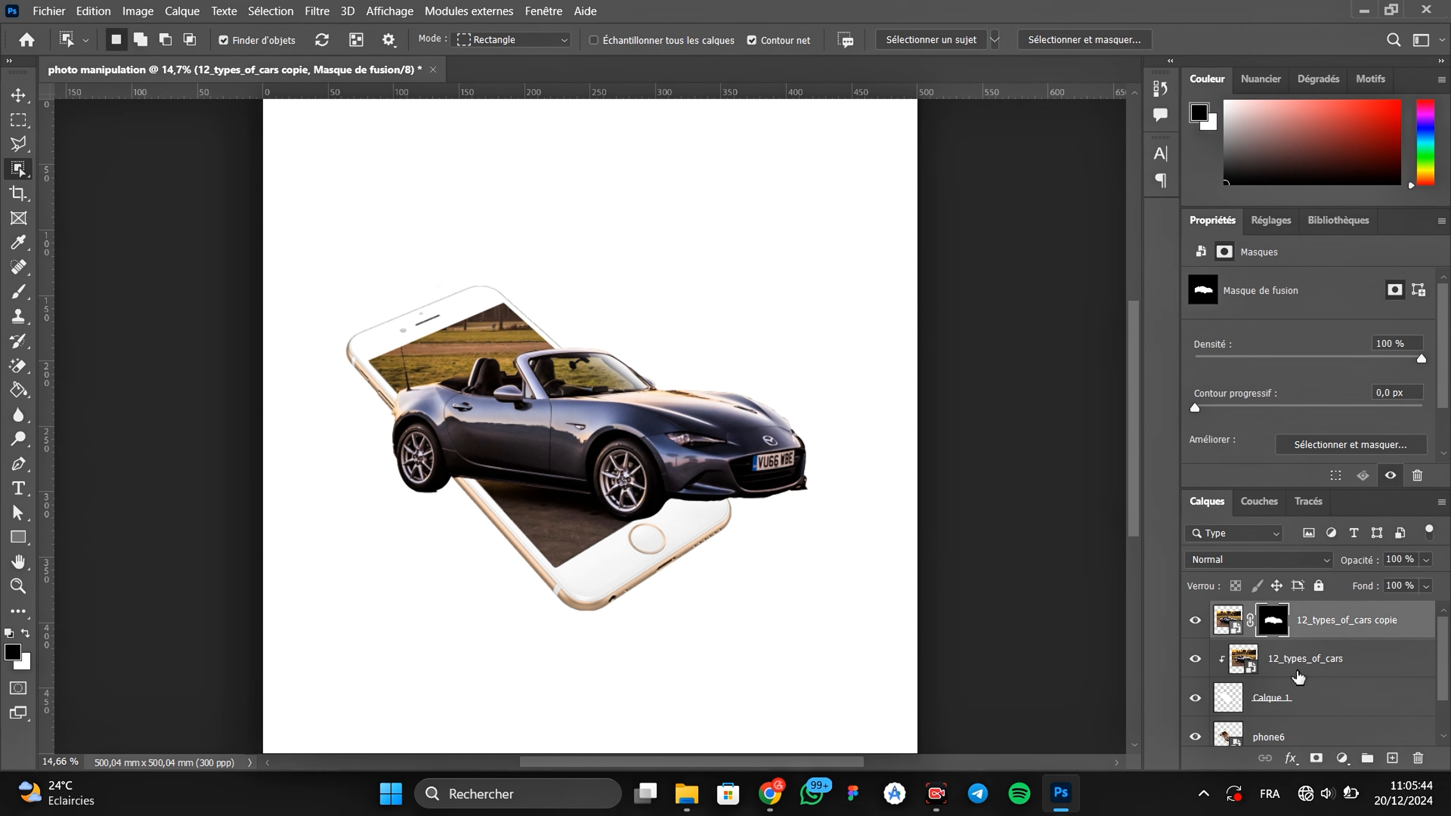
# Step: Select both car layers and move them together left and slightly down over the phone
pyautogui.click(1290, 672)
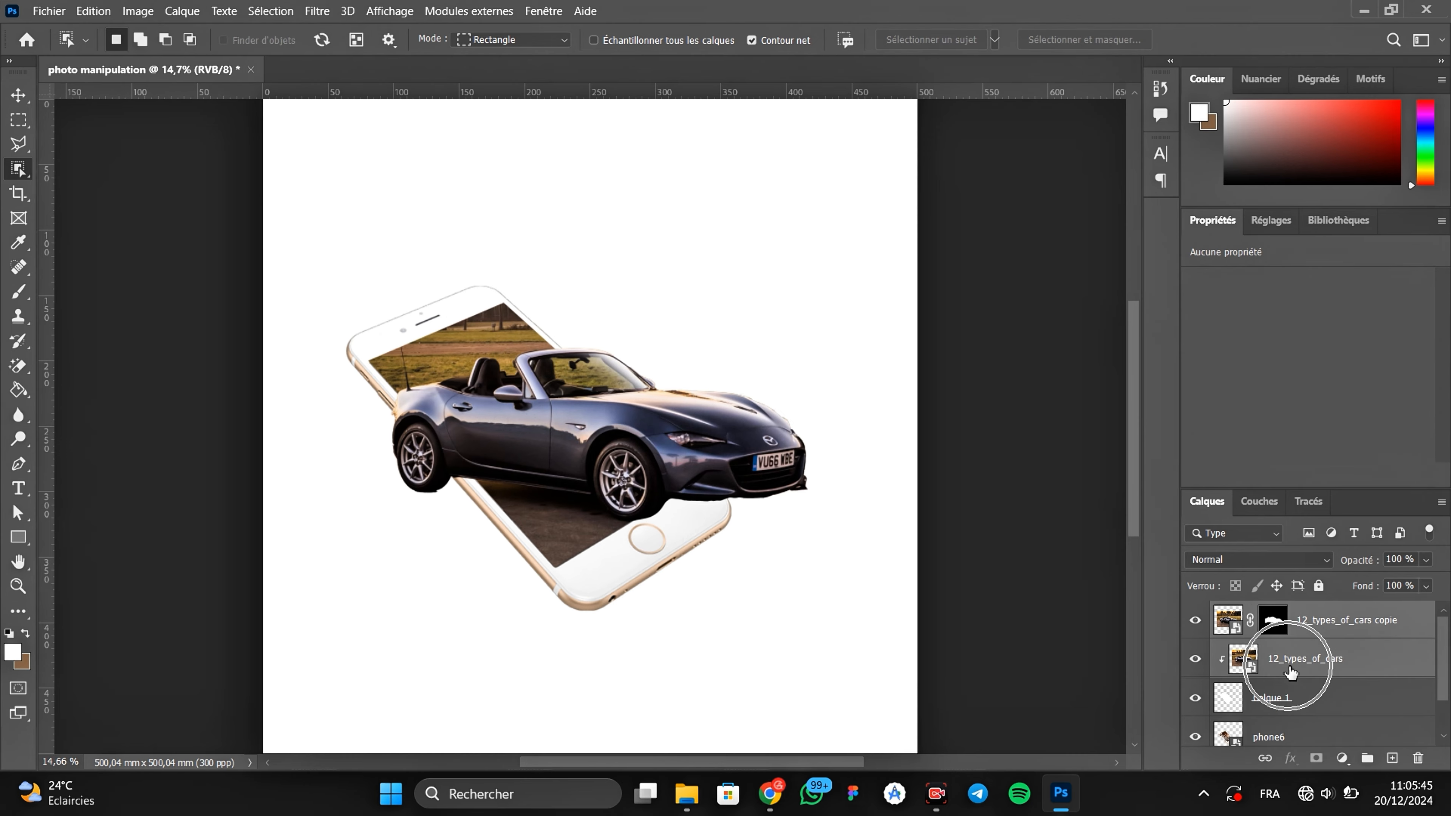
pyautogui.click(19, 96)
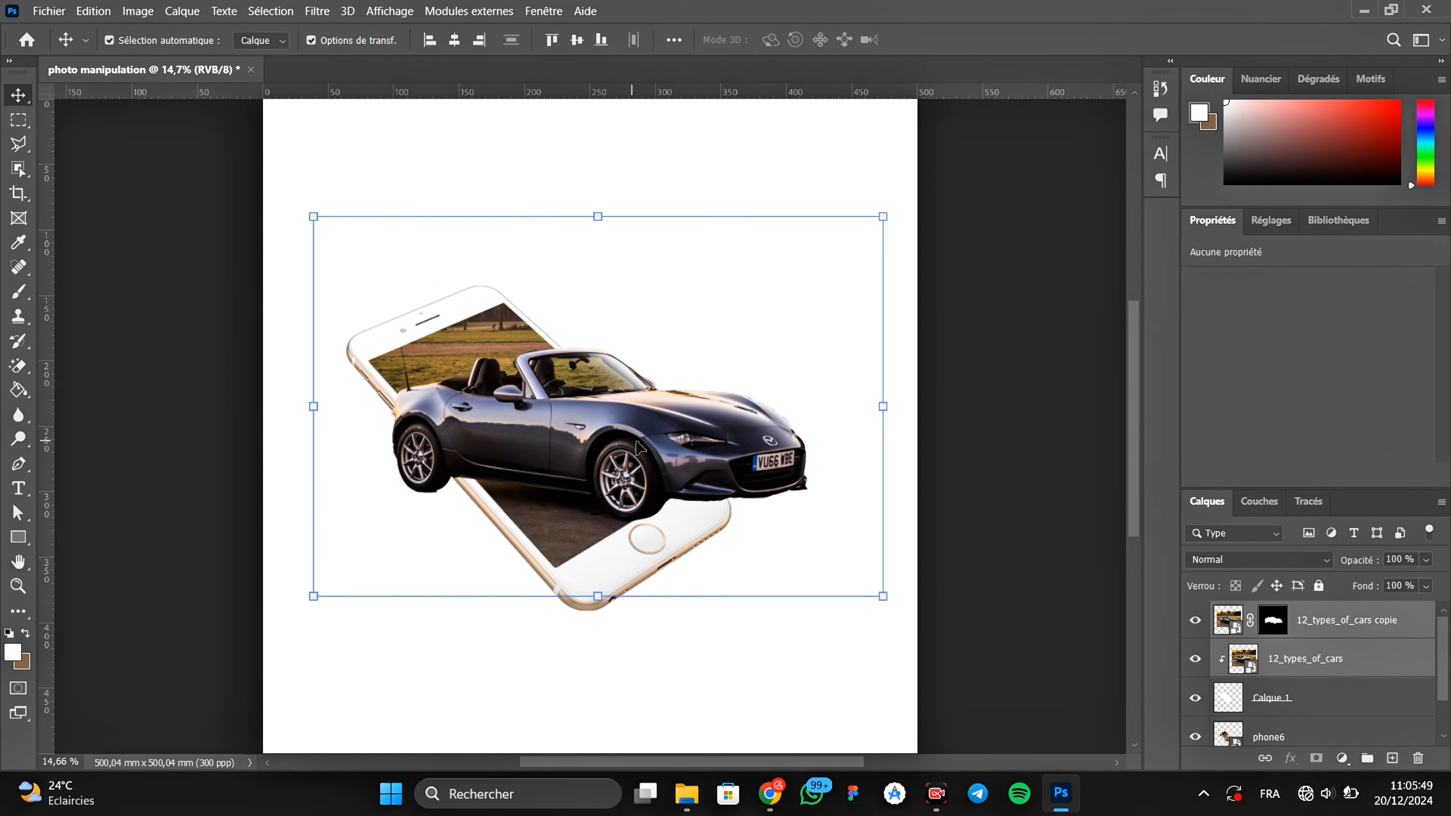
pyautogui.moveTo(640, 447)
pyautogui.mouseDown()
pyautogui.moveTo(620, 440)
pyautogui.moveTo(615, 460)
pyautogui.mouseUp()
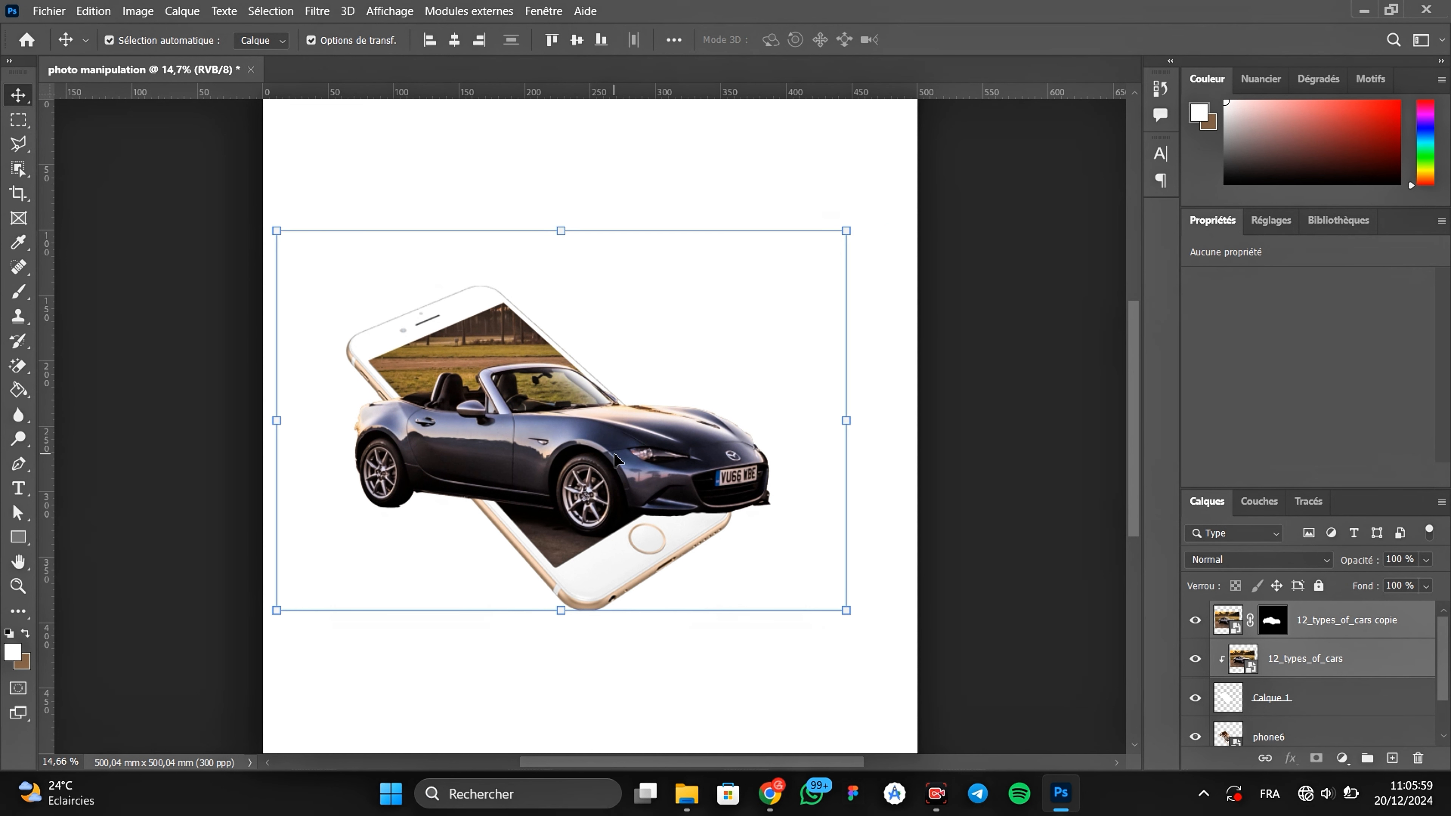
# Step: Paint black over the car's rear wheel on the copied layer's mask with the soft 454 px Brush
pyautogui.click(1273, 629)
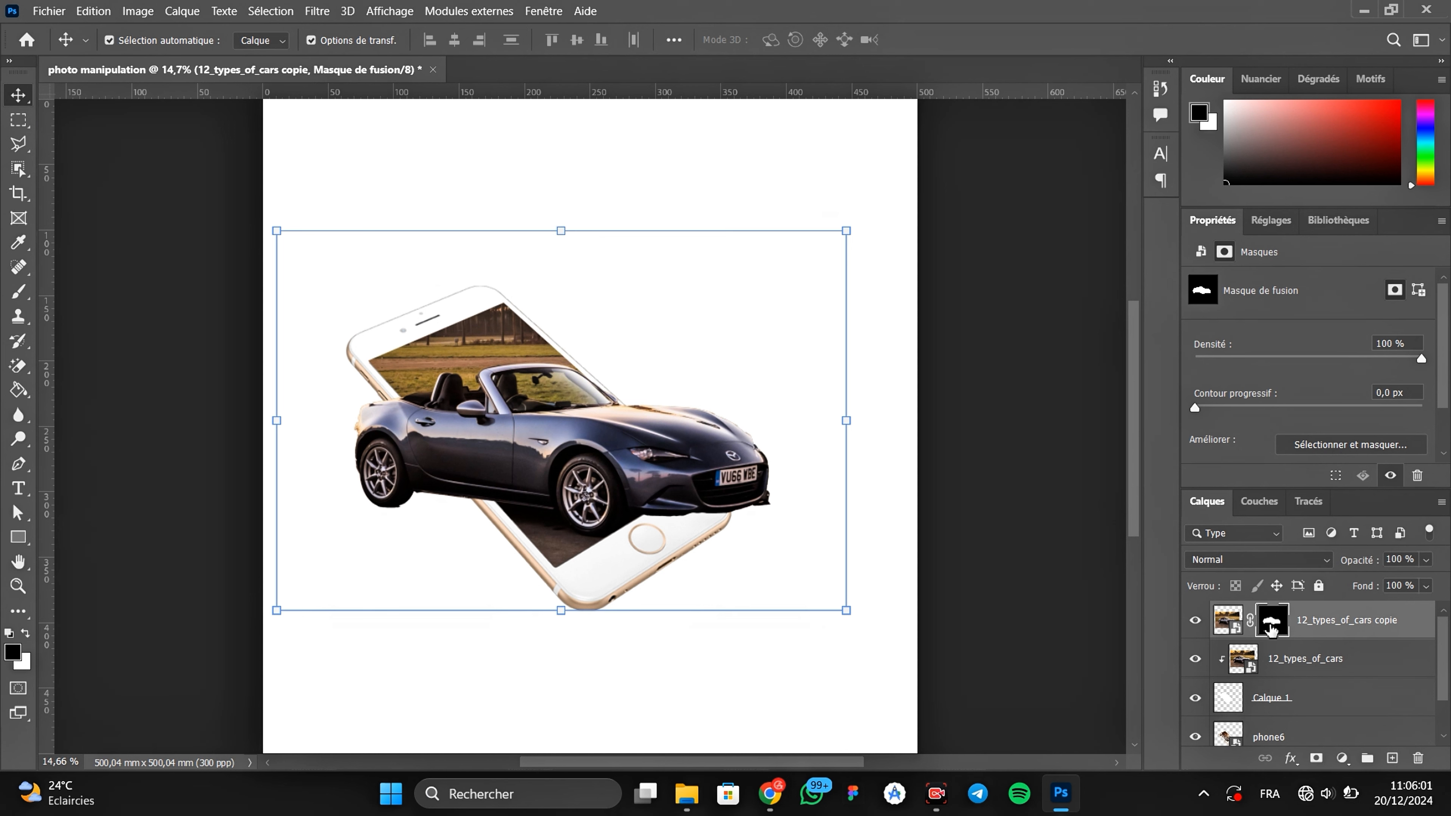
pyautogui.click(19, 294)
pyautogui.rightClick(19, 294)
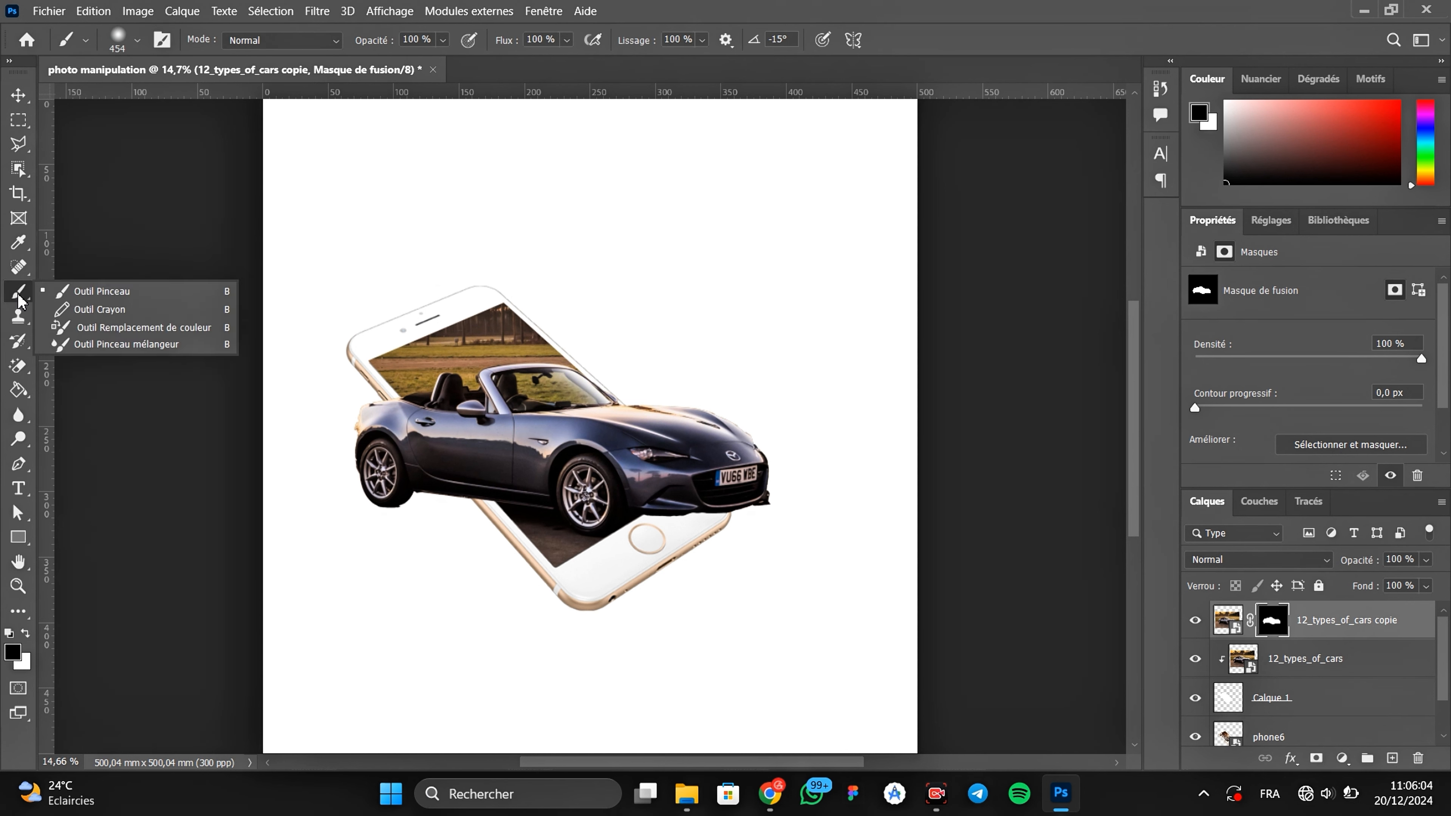
pyautogui.click(79, 298)
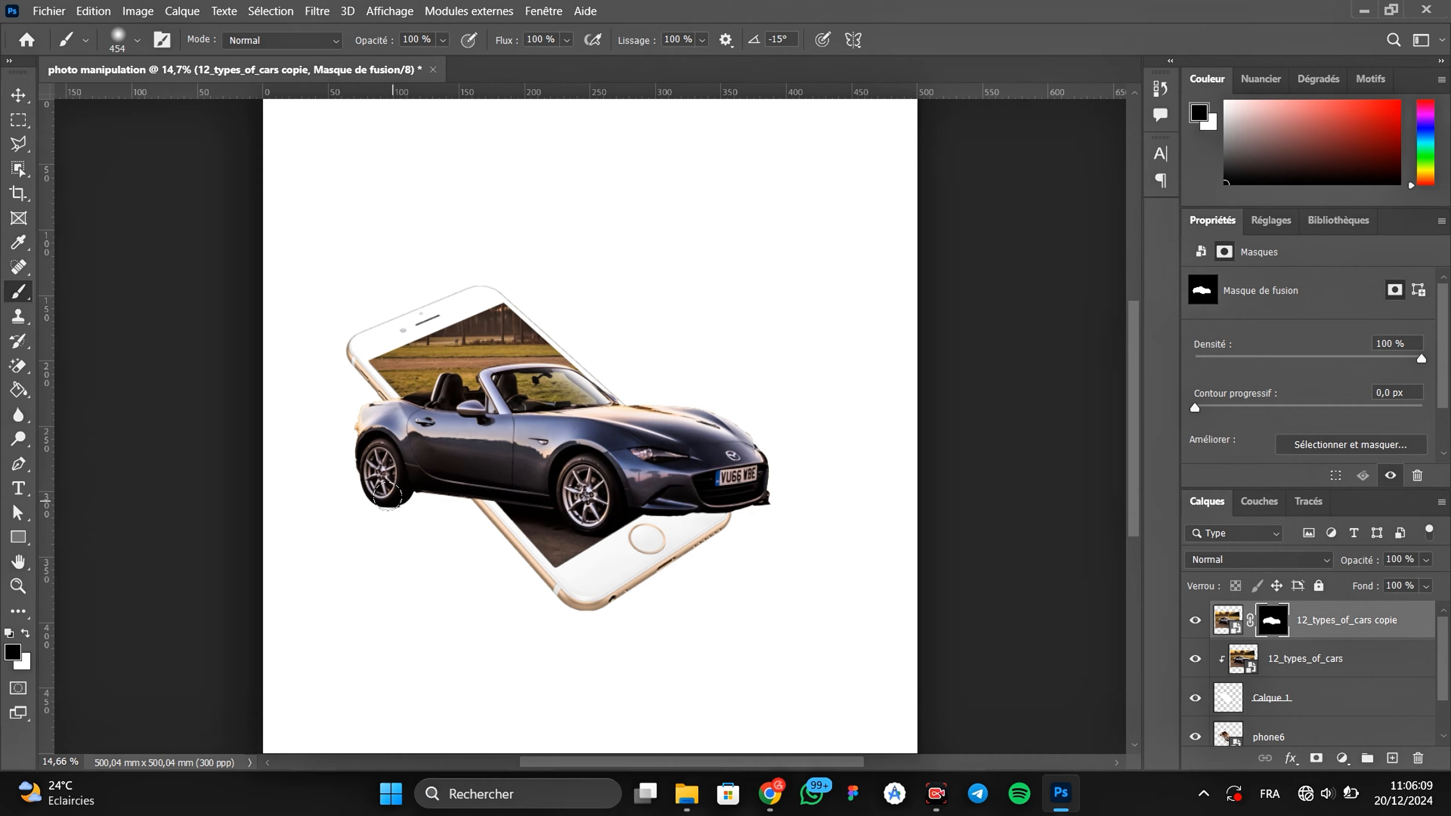
pyautogui.moveTo(387, 495)
pyautogui.mouseDown()
pyautogui.moveTo(367, 455)
pyautogui.moveTo(373, 467)
pyautogui.mouseUp()
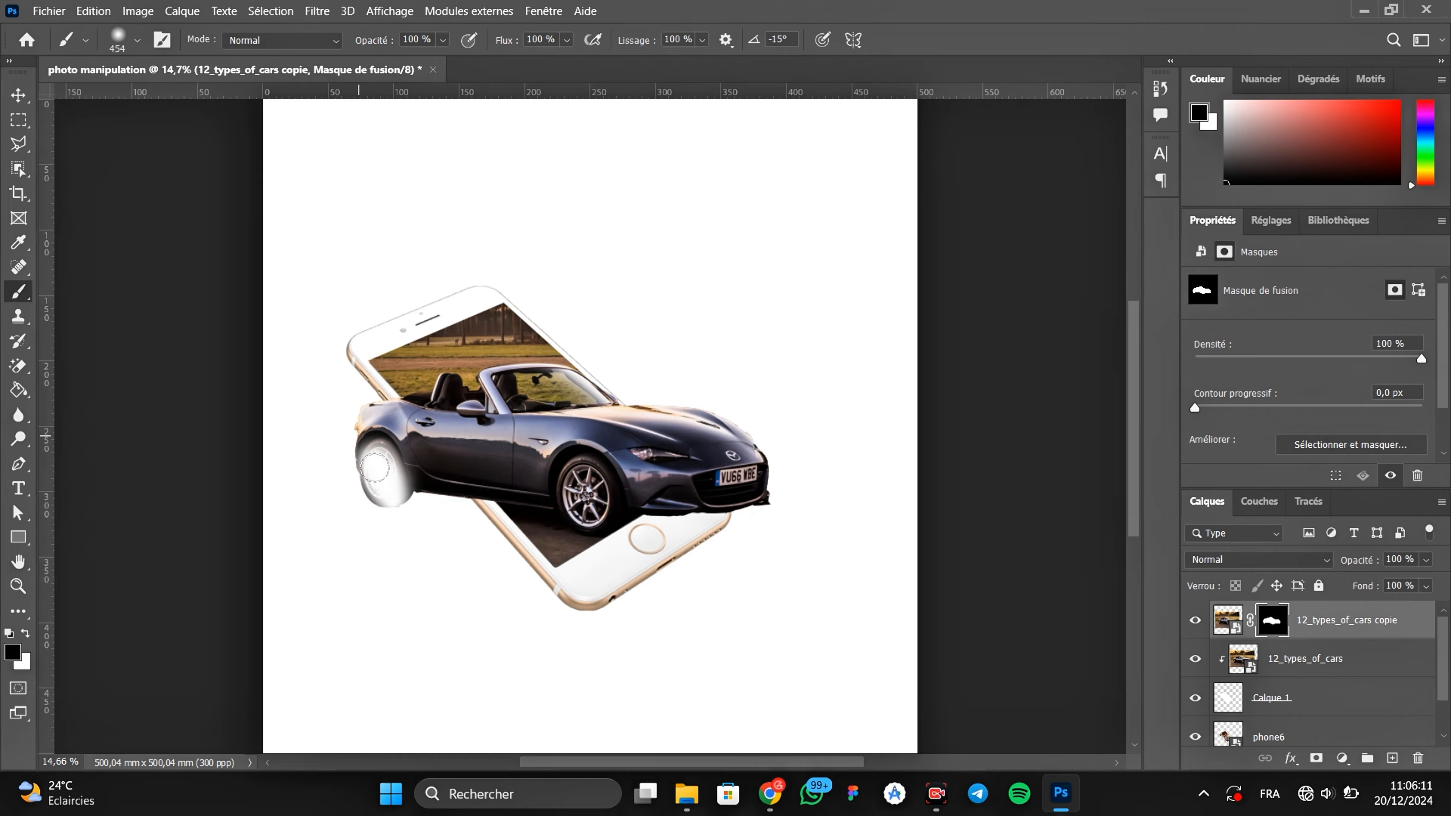
# Step: Paint white on the mask over and around the rear wheel to reveal the image, and switch the brush colour back to black
pyautogui.click(27, 633)
pyautogui.moveTo(435, 510)
pyautogui.mouseDown()
pyautogui.moveTo(386, 490)
pyautogui.moveTo(359, 443)
pyautogui.moveTo(405, 511)
pyautogui.moveTo(373, 473)
pyautogui.moveTo(405, 505)
pyautogui.moveTo(353, 469)
pyautogui.moveTo(397, 490)
pyautogui.moveTo(321, 479)
pyautogui.moveTo(396, 474)
pyautogui.moveTo(310, 495)
pyautogui.moveTo(374, 428)
pyautogui.moveTo(327, 505)
pyautogui.moveTo(356, 409)
pyautogui.moveTo(363, 509)
pyautogui.moveTo(325, 421)
pyautogui.moveTo(386, 477)
pyautogui.moveTo(349, 410)
pyautogui.mouseUp()
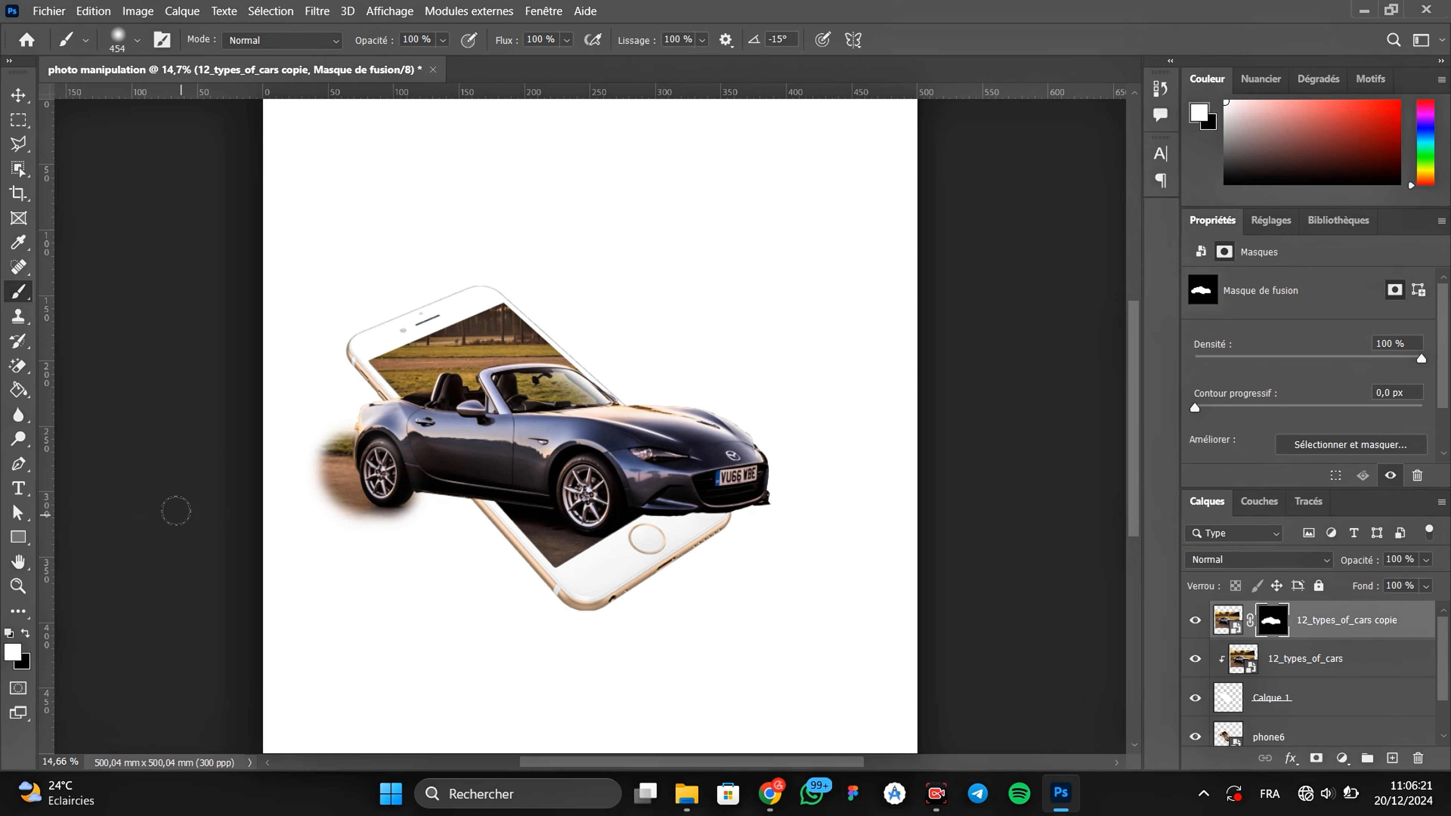
pyautogui.click(25, 635)
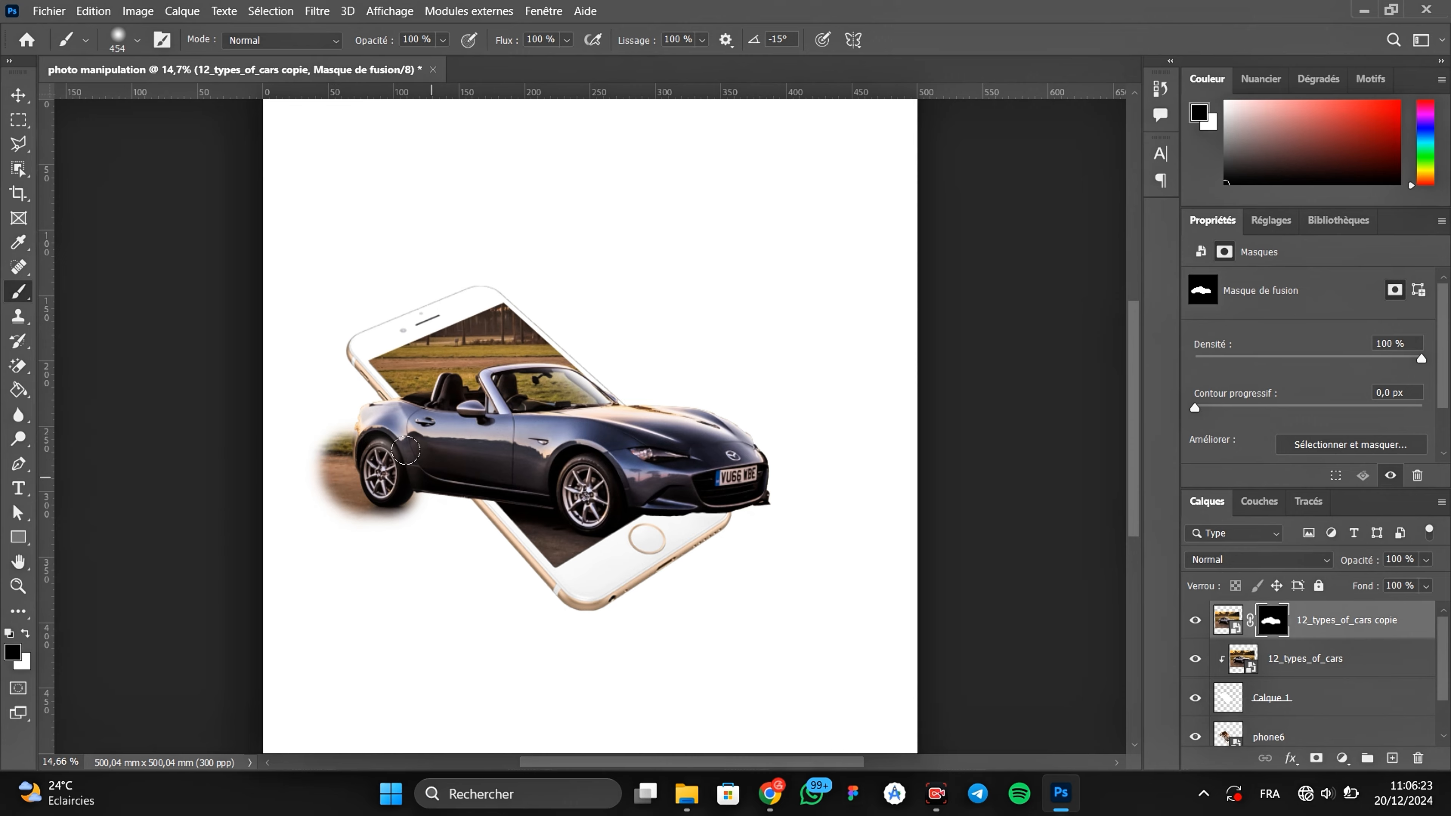